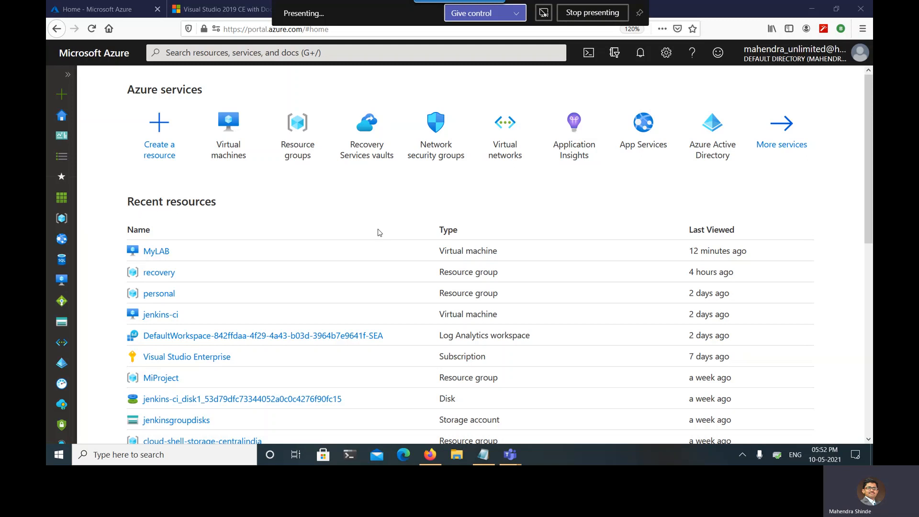
Open a blank Notepad document and list Git and Visual Studio Code on separate lines
{"action": "key", "text": "super"}
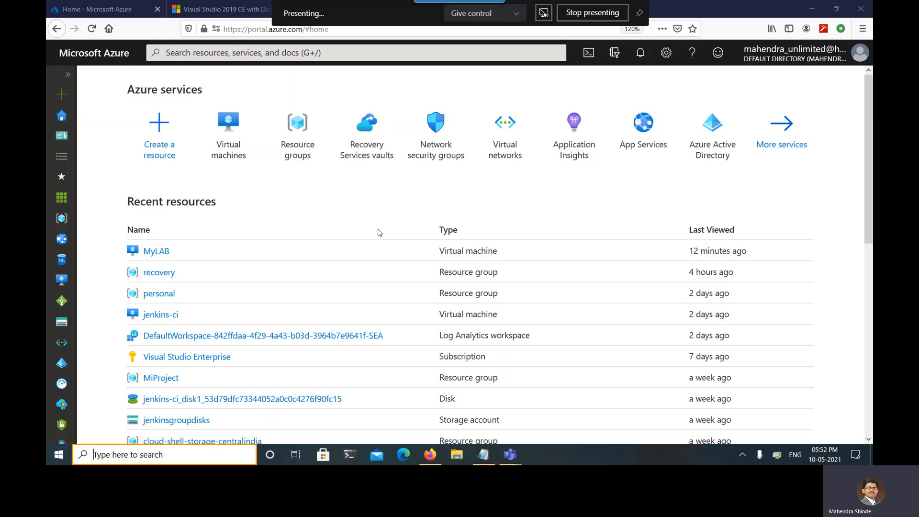
{"action": "type", "text": "note"}
{"action": "key", "text": "Return"}
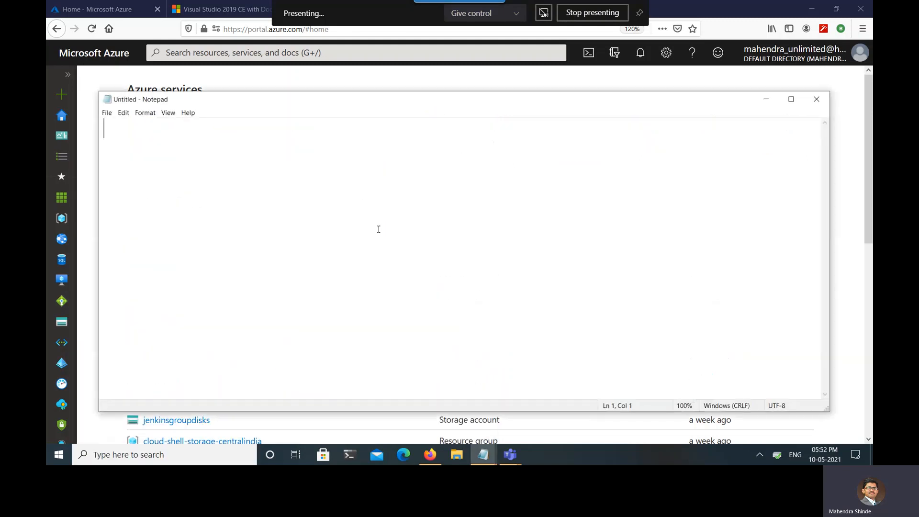
{"action": "type", "text": "Git"}
{"action": "key", "text": "Return"}
{"action": "type", "text": "Visual Studio C"}
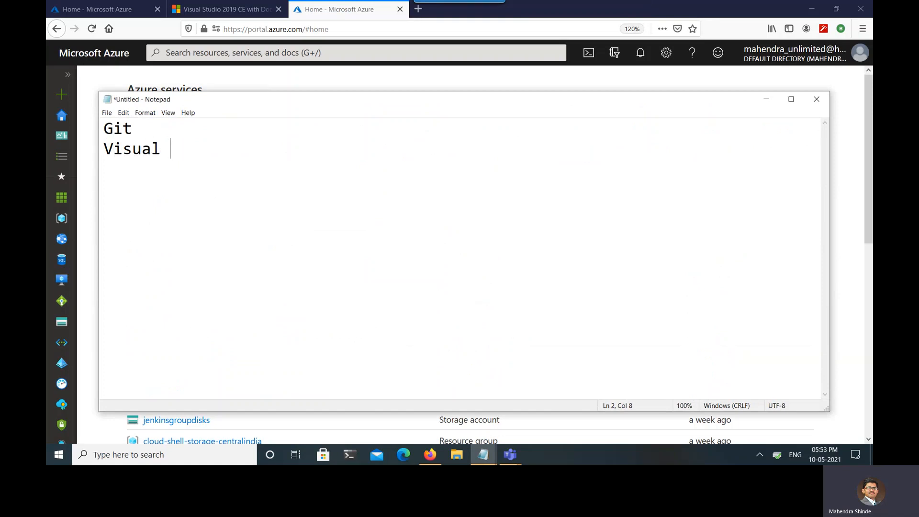
{"action": "type", "text": "od"}
{"action": "key", "text": "BackSpace"}
{"action": "key", "text": "BackSpace"}
{"action": "type", "text": "Code"}
{"action": "key", "text": "Return"}
Add VS 2019 and Docker Desktop as two more lines of the tool list
{"action": "type", "text": "V"}
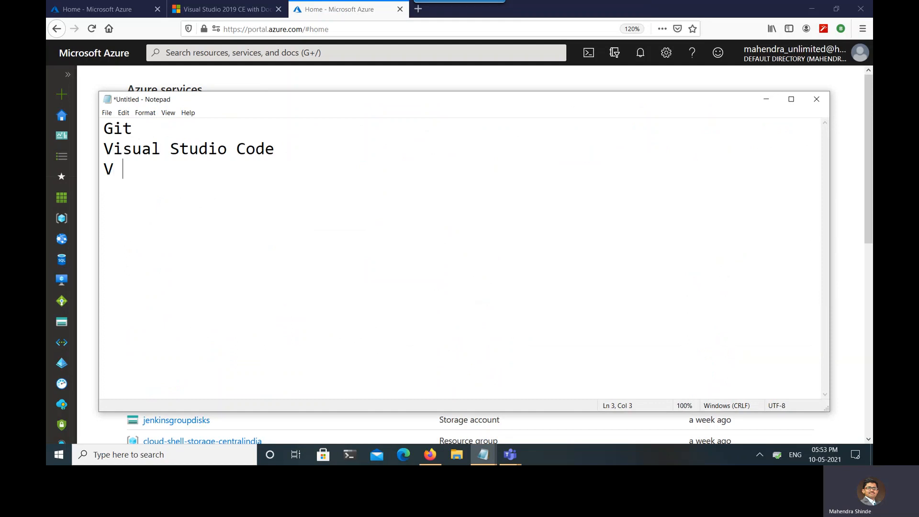
{"action": "type", "text": "S 2019"}
{"action": "key", "text": "Return"}
{"action": "type", "text": "Docker Desktop"}
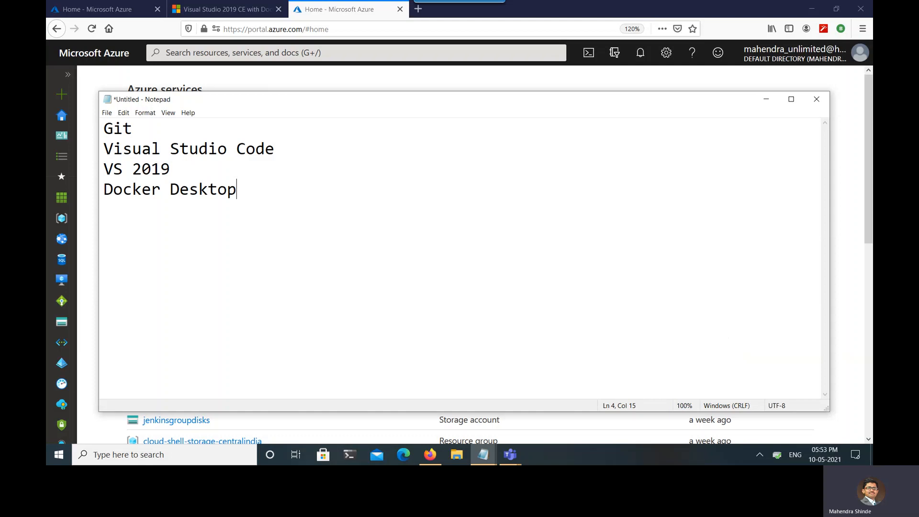
Switch to Firefox and start deploying the Visual Studio 2019 CE with Docker Desktop template to Azure
{"action": "key", "text": "alt+Tab"}
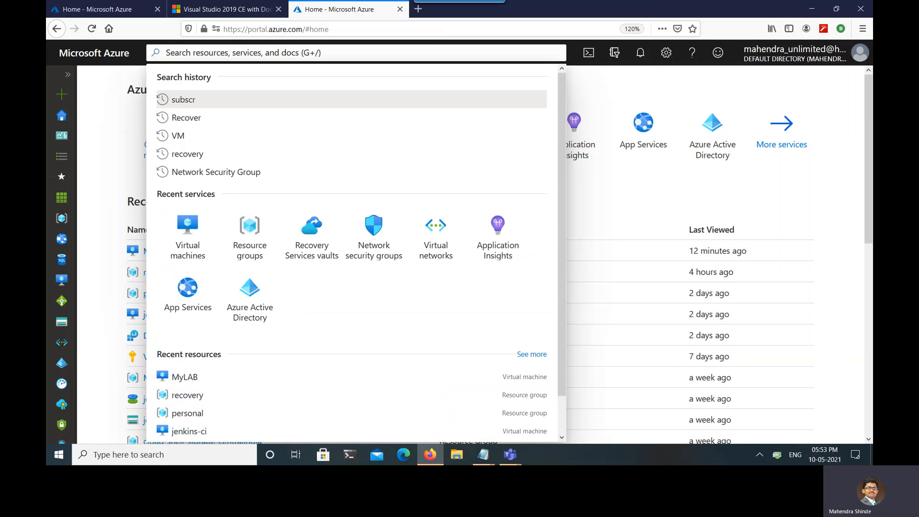
{"action": "key", "text": "Escape"}
{"action": "key", "text": "ctrl+shift+Tab"}
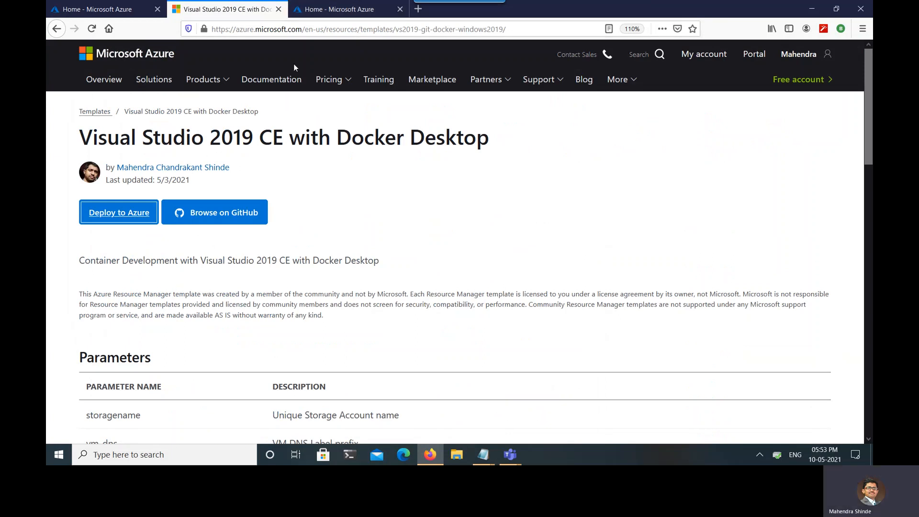
{"action": "left_click", "coordinate": [420, 30]}
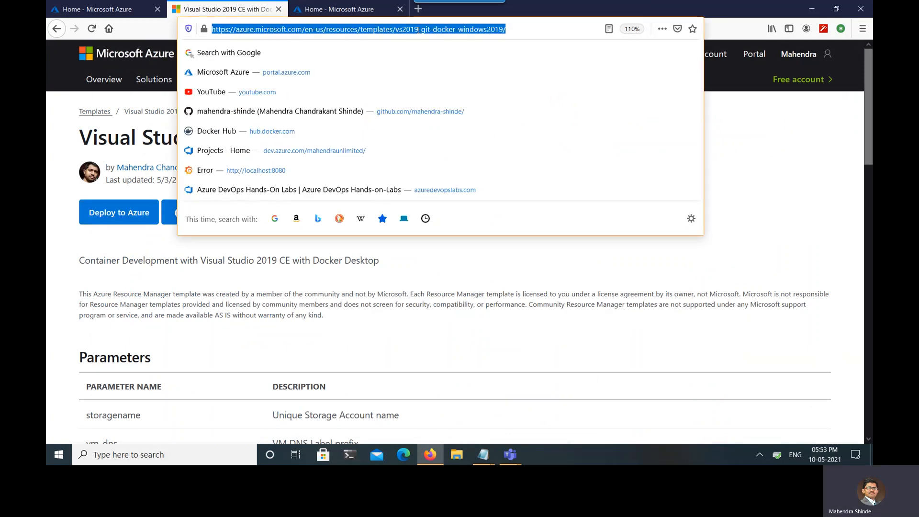
{"action": "key", "text": "Escape"}
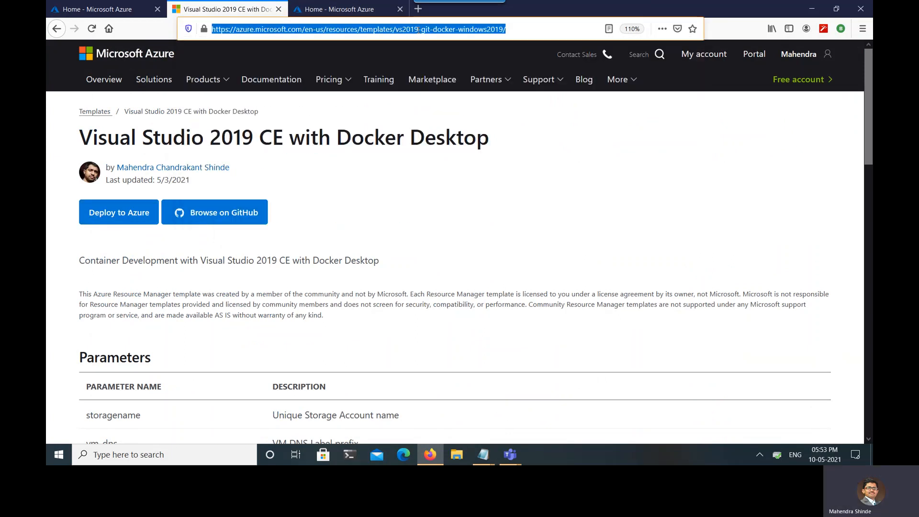
{"action": "left_click", "coordinate": [130, 218]}
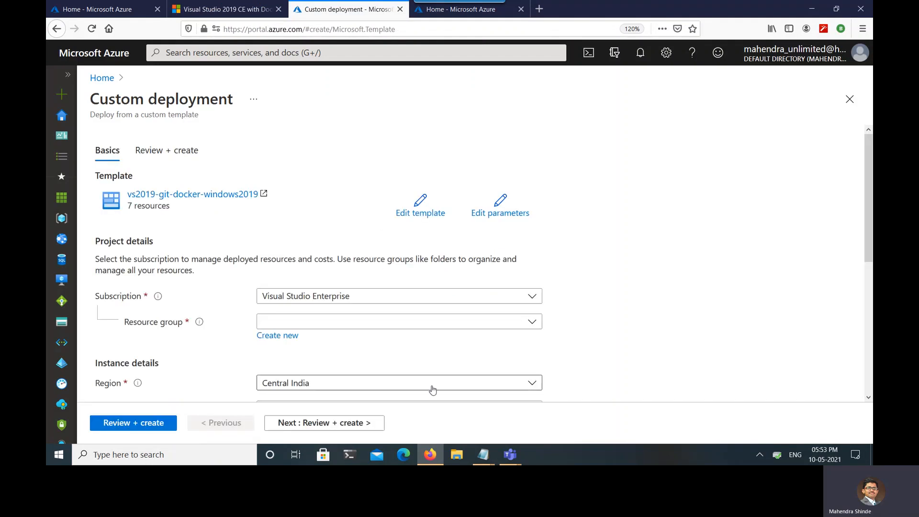
Select the existing LabRG resource group for the custom deployment
{"action": "scroll", "coordinate": [431, 383], "scroll_direction": "down", "scroll_amount": 2}
{"action": "left_click", "coordinate": [305, 258]}
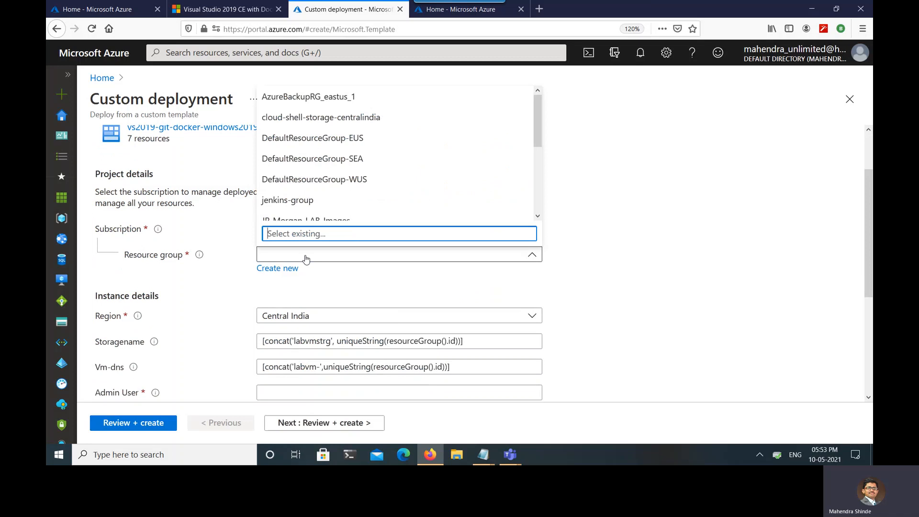
{"action": "scroll", "coordinate": [362, 143], "scroll_direction": "down", "scroll_amount": 3}
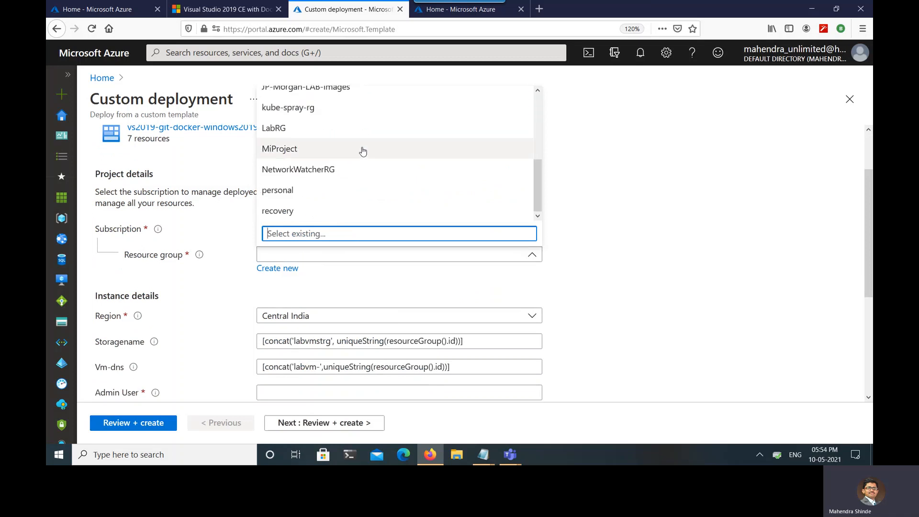
{"action": "left_click", "coordinate": [363, 128]}
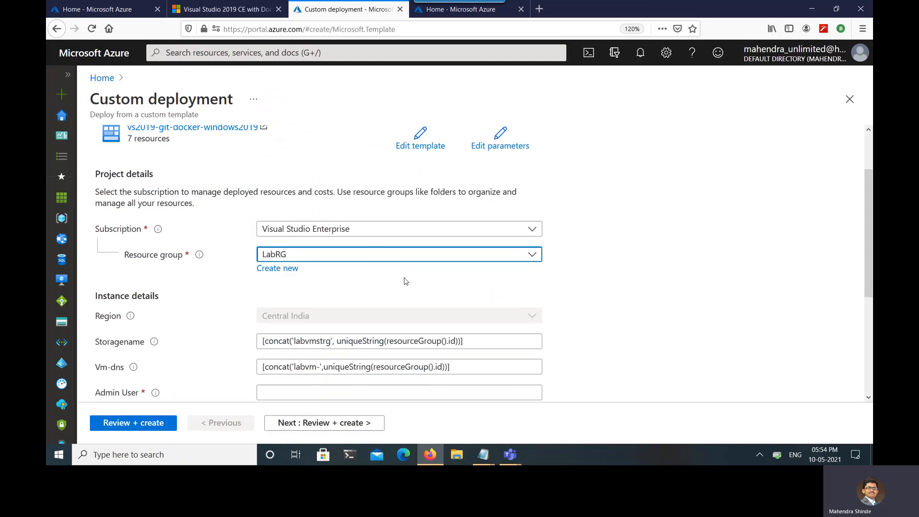
Create a new resource group named Az400Lab for the custom deployment
{"action": "left_click", "coordinate": [293, 269]}
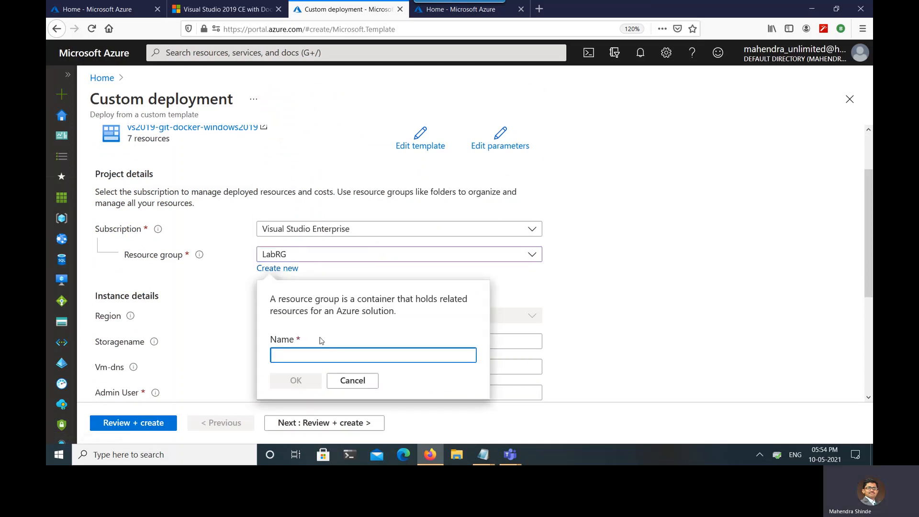
{"action": "type", "text": "Lab"}
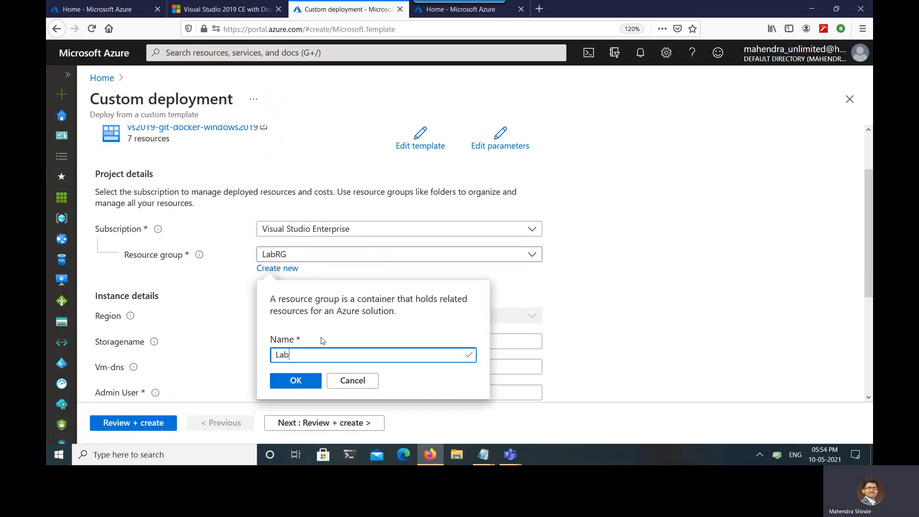
{"action": "key", "text": "Home"}
{"action": "type", "text": "Az400"}
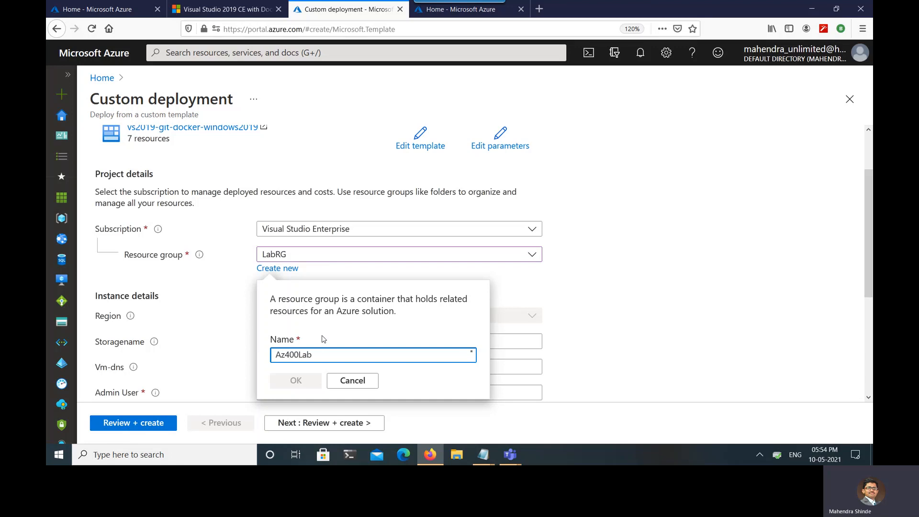
{"action": "key", "text": "Return"}
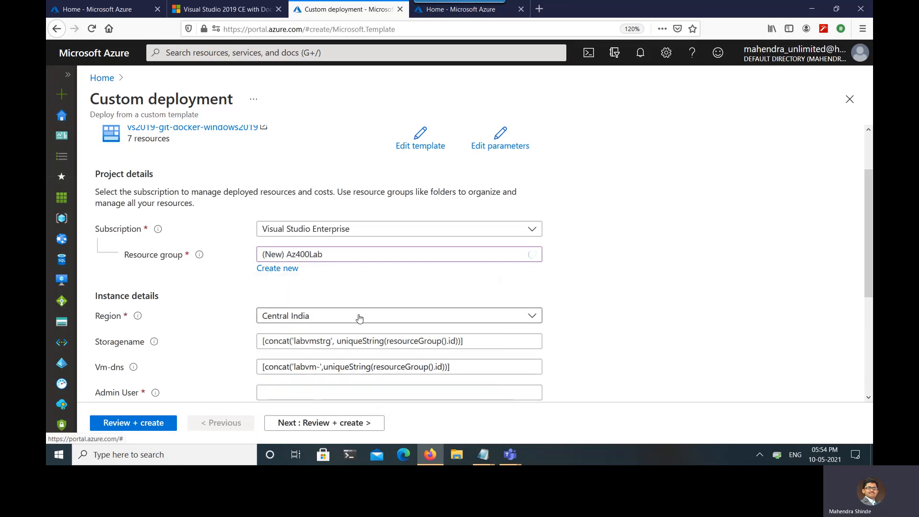
Set the deployment region to Southeast Asia
{"action": "left_click", "coordinate": [359, 317]}
{"action": "type", "text": "southeas"}
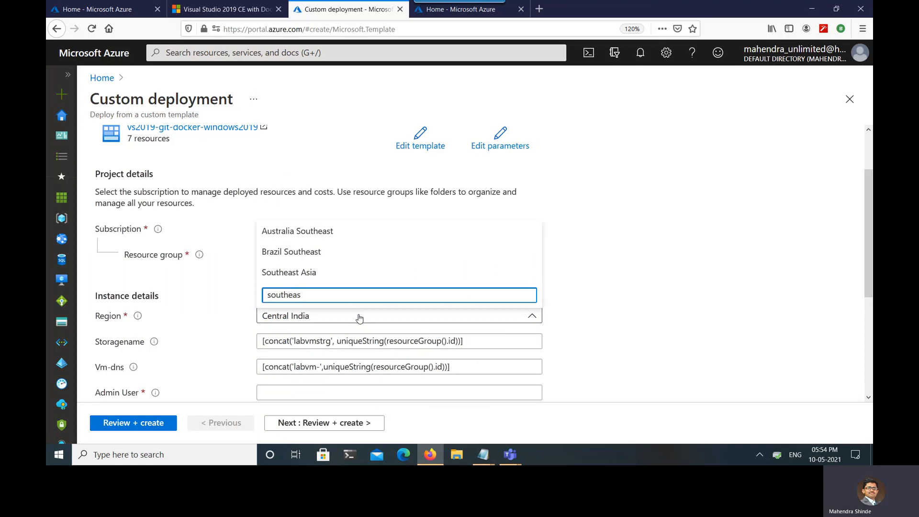
{"action": "left_click", "coordinate": [315, 273]}
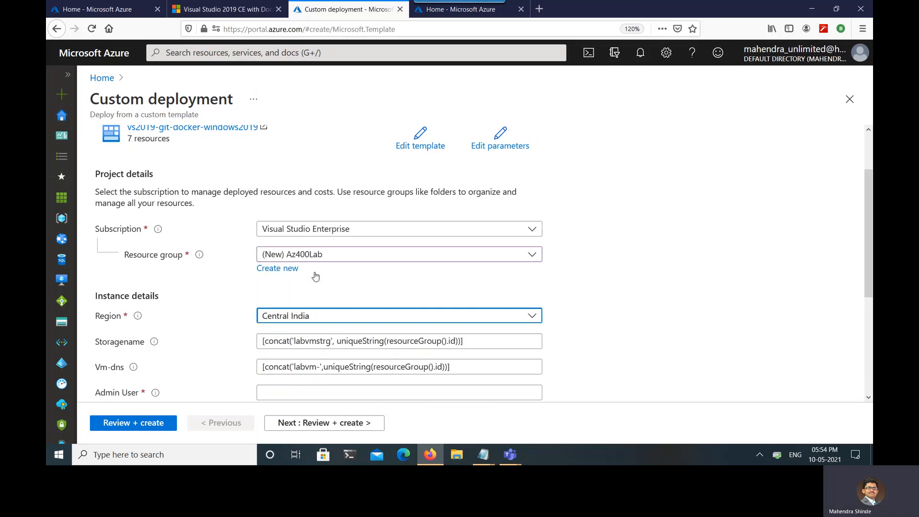
Enter the admin user name and the admin password for the lab virtual machine
{"action": "scroll", "coordinate": [436, 383], "scroll_direction": "down", "scroll_amount": 3}
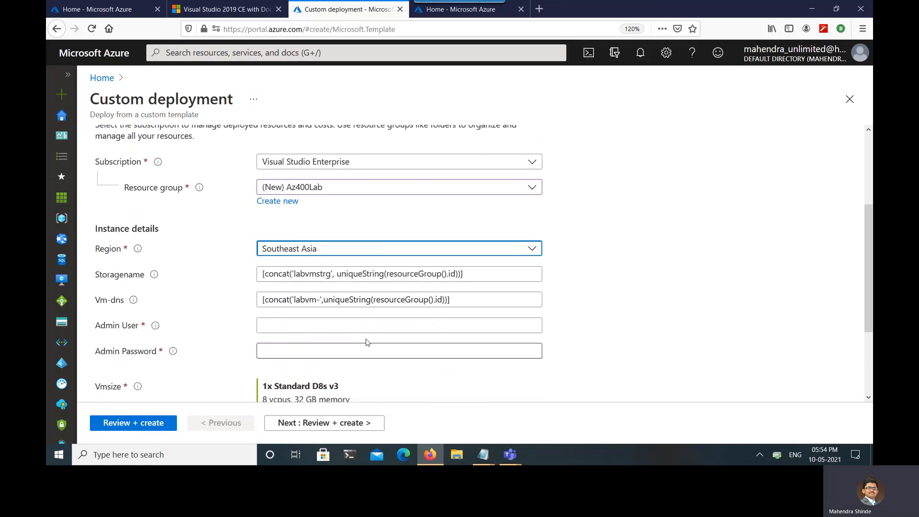
{"action": "left_click", "coordinate": [363, 326]}
{"action": "type", "text": "mahendra"}
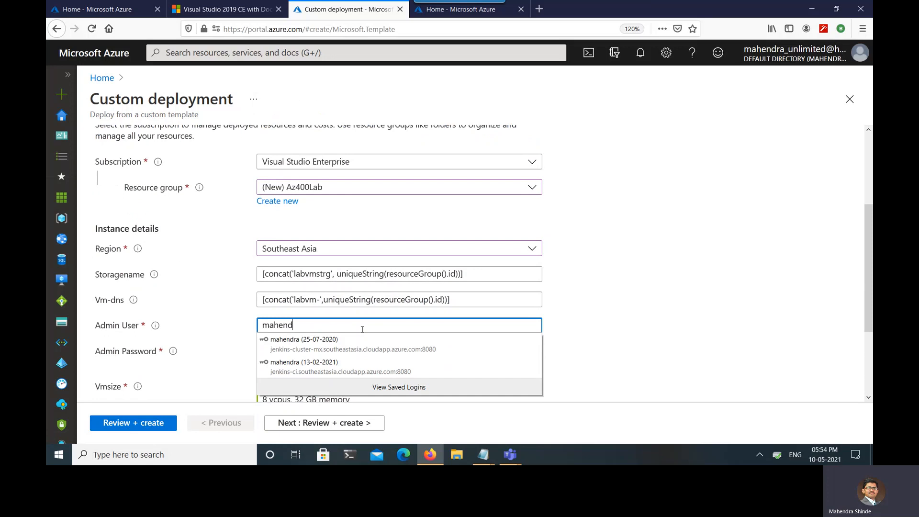
{"action": "key", "text": "Tab"}
{"action": "type", "text": "**********"}
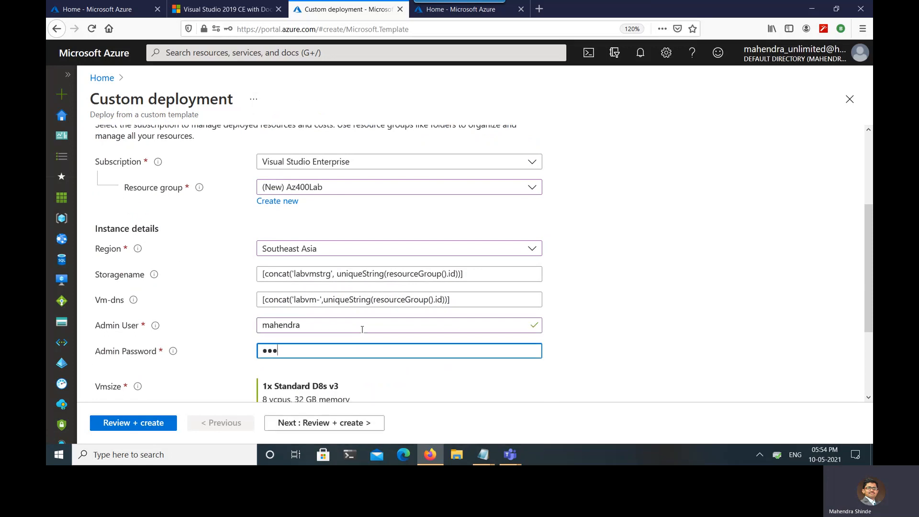
{"action": "type", "text": "***"}
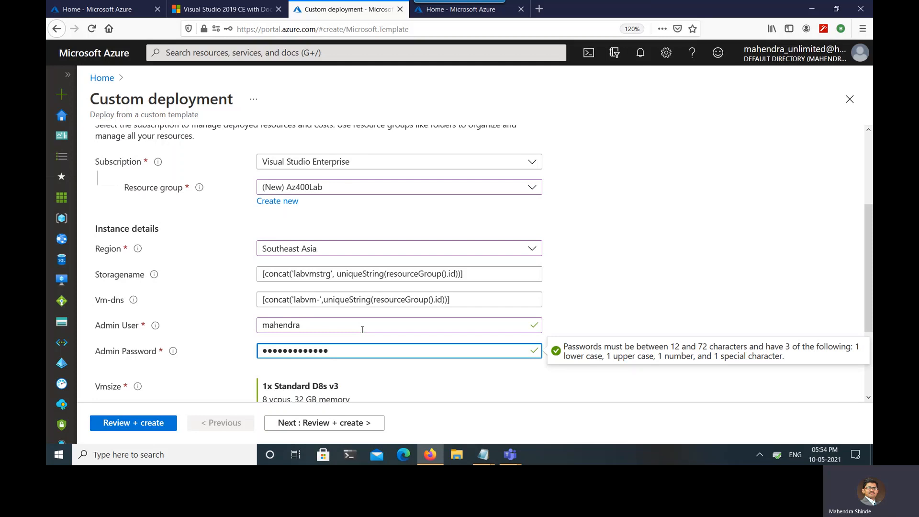
Check the remaining deployment parameters, validate the template and create the deployment
{"action": "scroll", "coordinate": [363, 329], "scroll_direction": "down", "scroll_amount": 2}
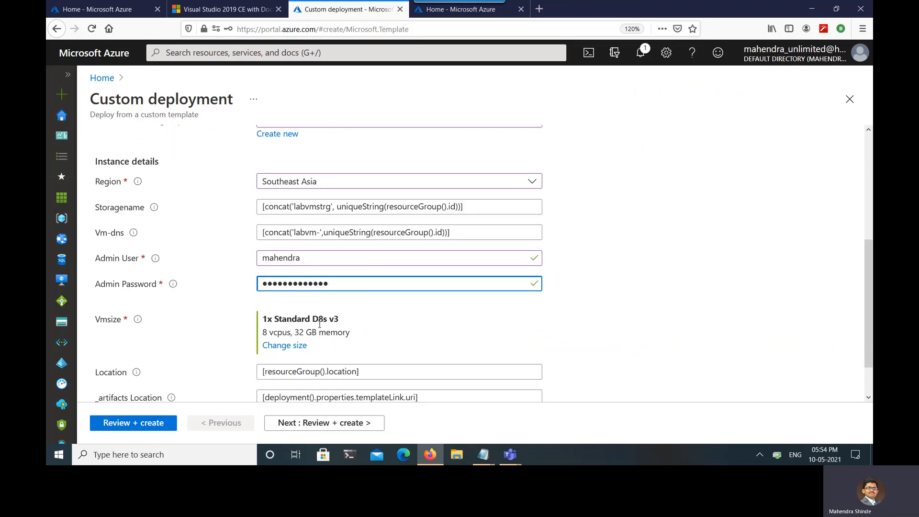
{"action": "scroll", "coordinate": [425, 320], "scroll_direction": "down", "scroll_amount": 1}
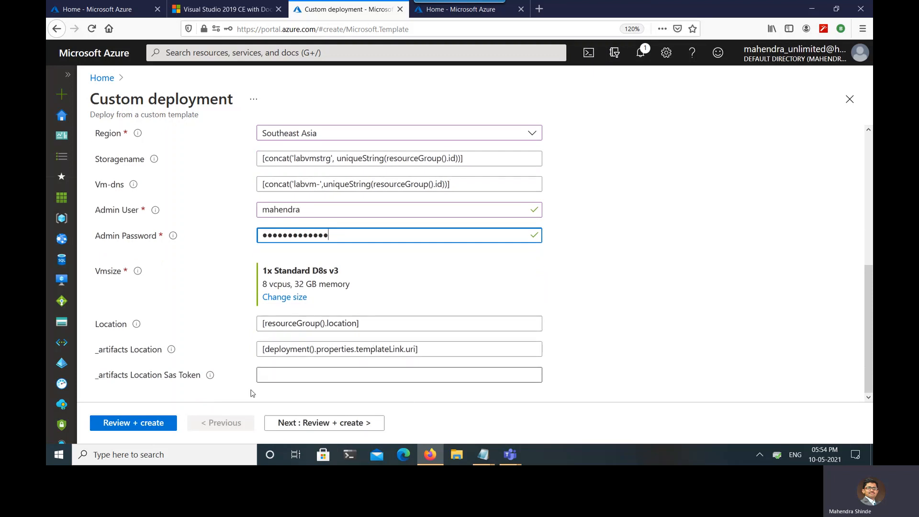
{"action": "left_click", "coordinate": [146, 431]}
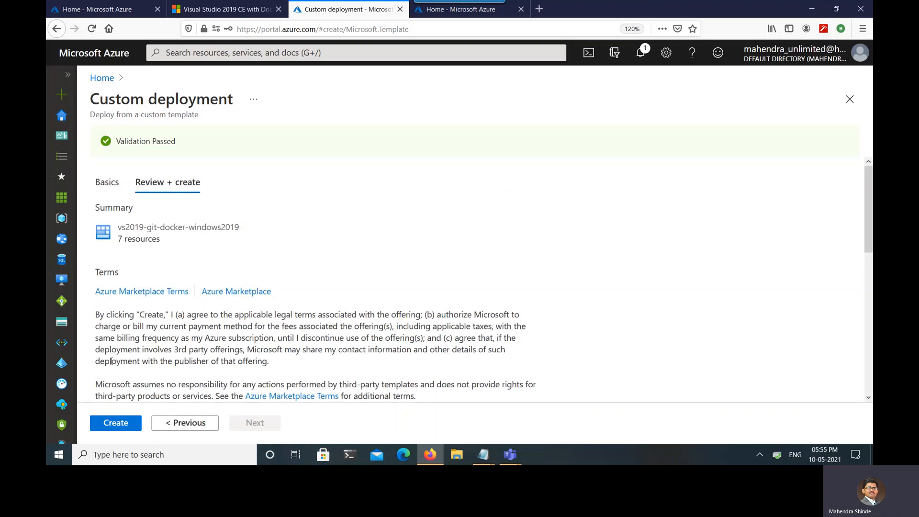
{"action": "left_click", "coordinate": [116, 427]}
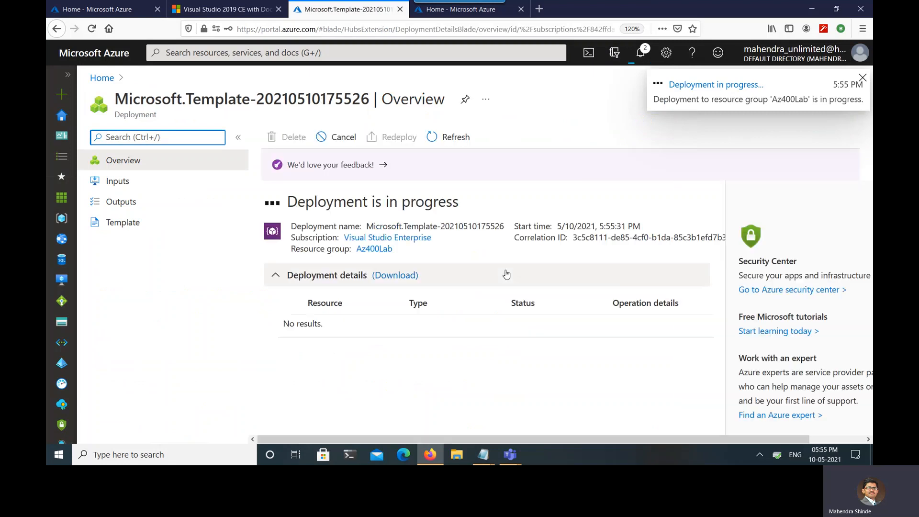
Refresh the deployment status and review the portal notifications
{"action": "left_click", "coordinate": [455, 137]}
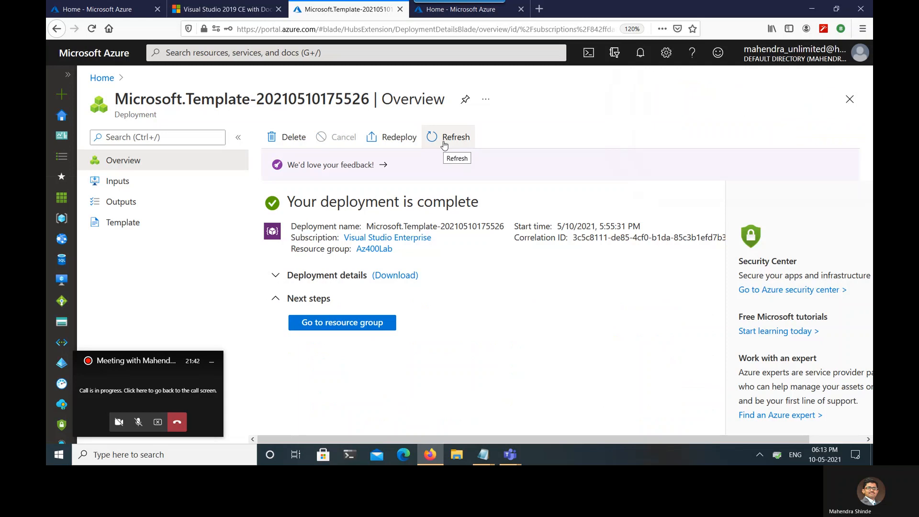
{"action": "left_click", "coordinate": [139, 422]}
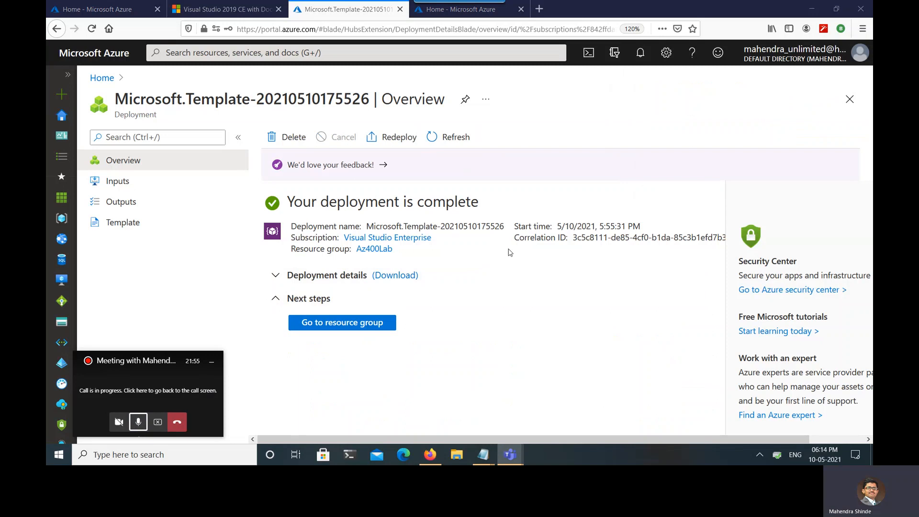
{"action": "left_click", "coordinate": [641, 62]}
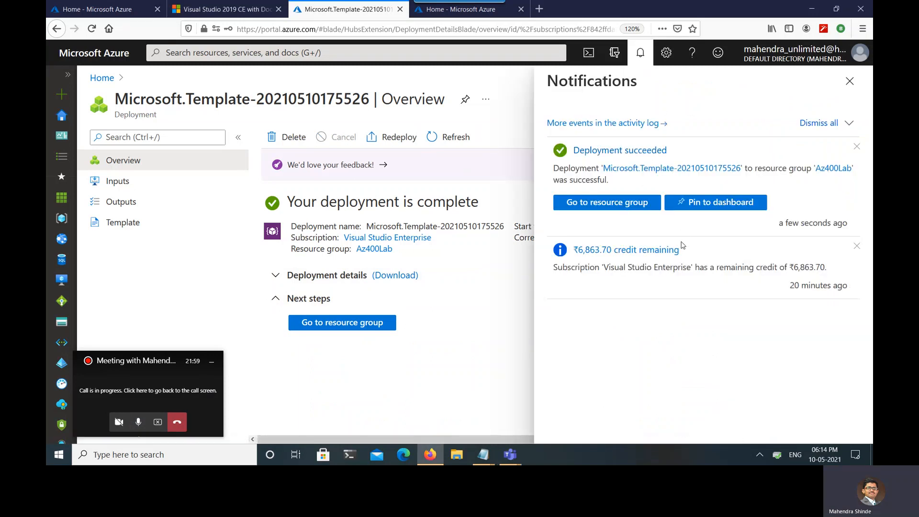
{"action": "left_click", "coordinate": [850, 80]}
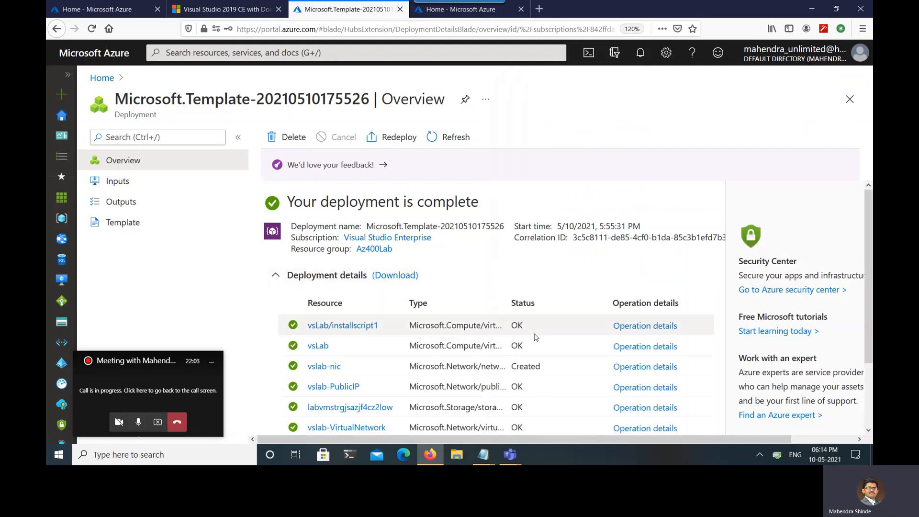
Review the operation details of vsLab/installscript1 and open the deployment's Az400Lab resource group
{"action": "scroll", "coordinate": [414, 309], "scroll_direction": "down", "scroll_amount": 3}
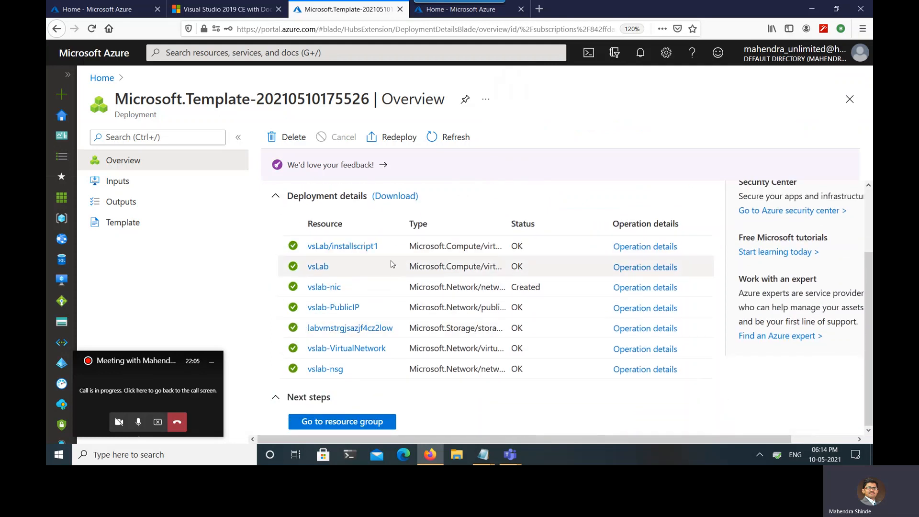
{"action": "left_click", "coordinate": [636, 247]}
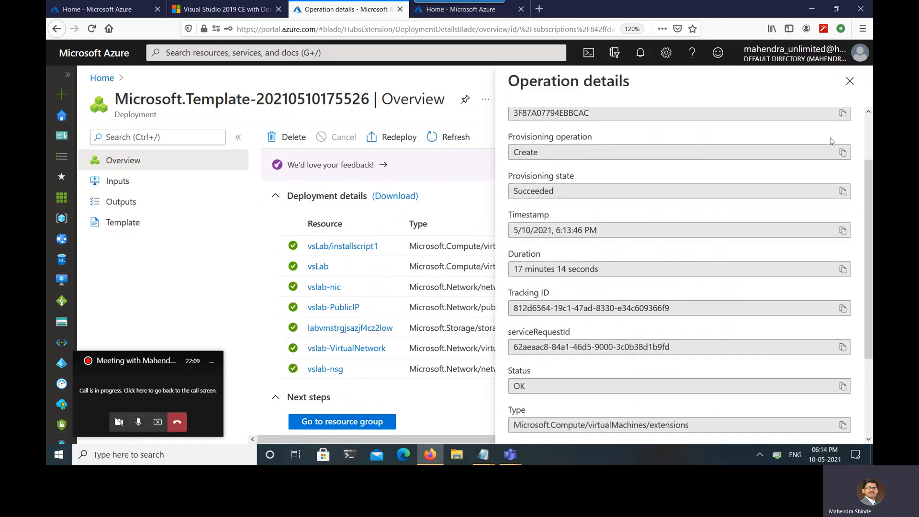
{"action": "left_click", "coordinate": [850, 81]}
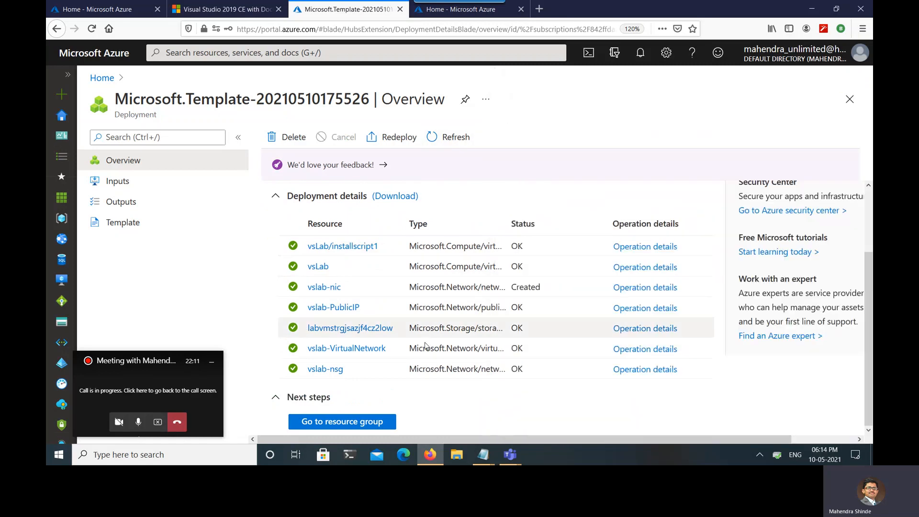
{"action": "left_click", "coordinate": [360, 422]}
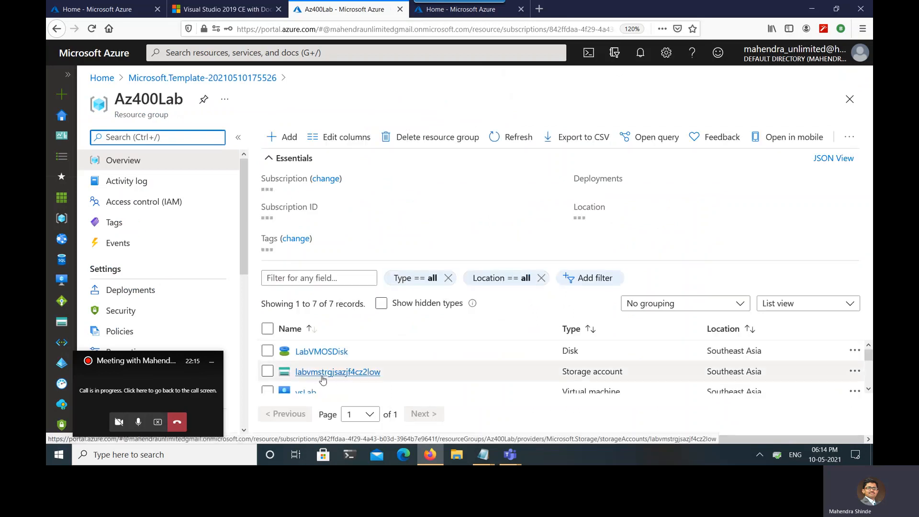
Open the vsLab virtual machine from the Az400Lab resource list and show its RDP connection settings
{"action": "scroll", "coordinate": [306, 374], "scroll_direction": "down", "scroll_amount": 4}
{"action": "scroll", "coordinate": [304, 371], "scroll_direction": "up", "scroll_amount": 2}
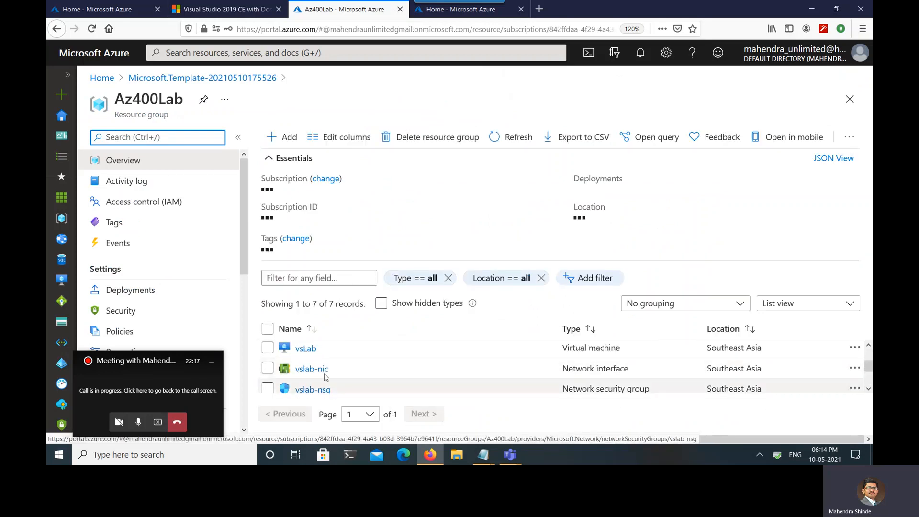
{"action": "left_click", "coordinate": [306, 349]}
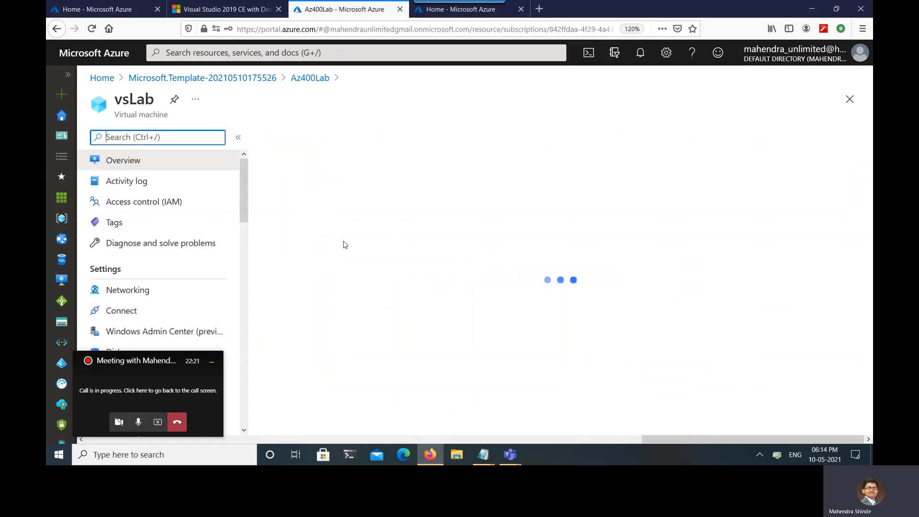
{"action": "left_click", "coordinate": [297, 139]}
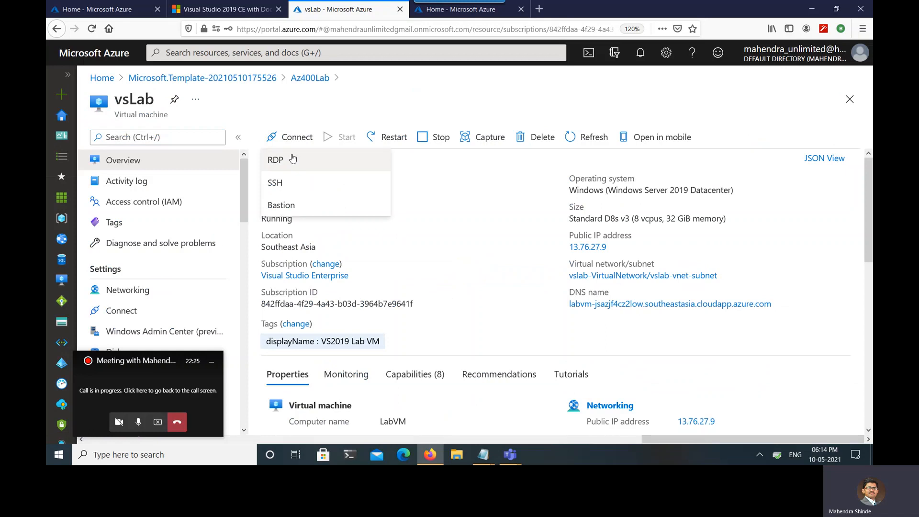
{"action": "left_click", "coordinate": [293, 157]}
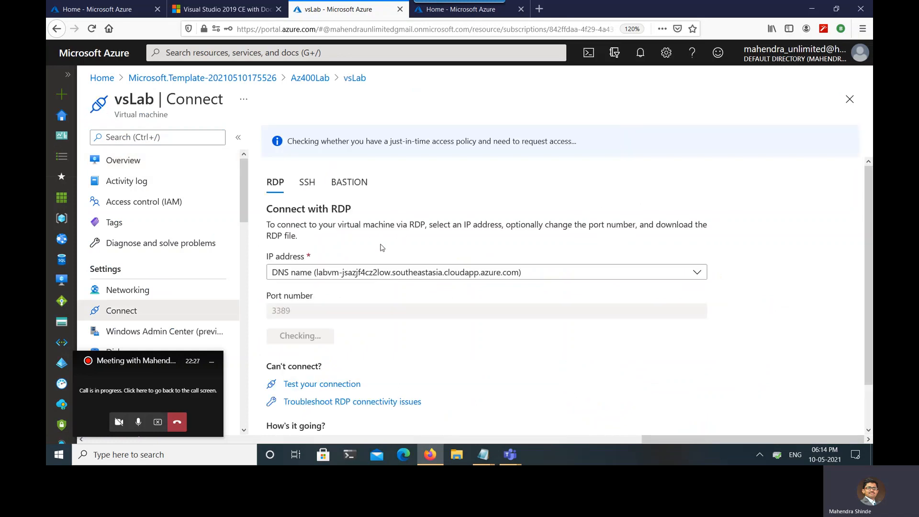
Download the vsLab RDP file, open it with Remote Desktop Connection and start connecting despite the unknown publisher
{"action": "left_click", "coordinate": [329, 337]}
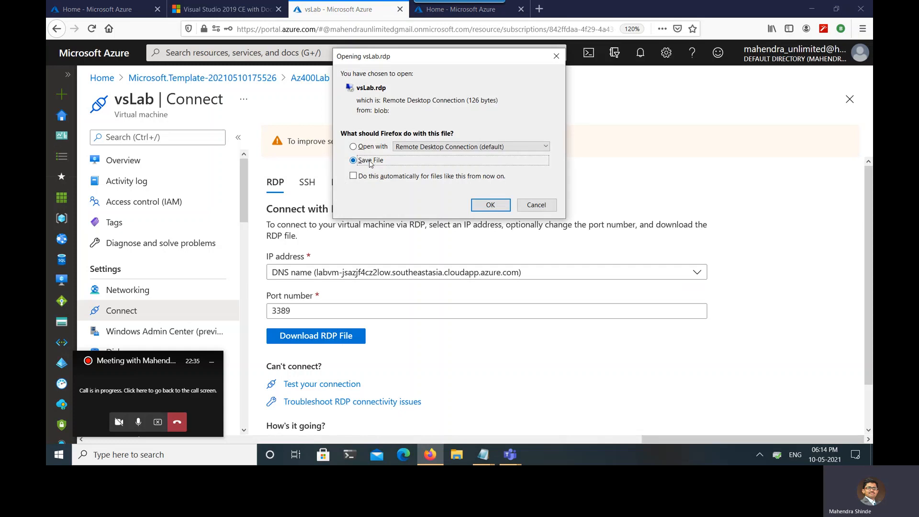
{"action": "left_click", "coordinate": [365, 148]}
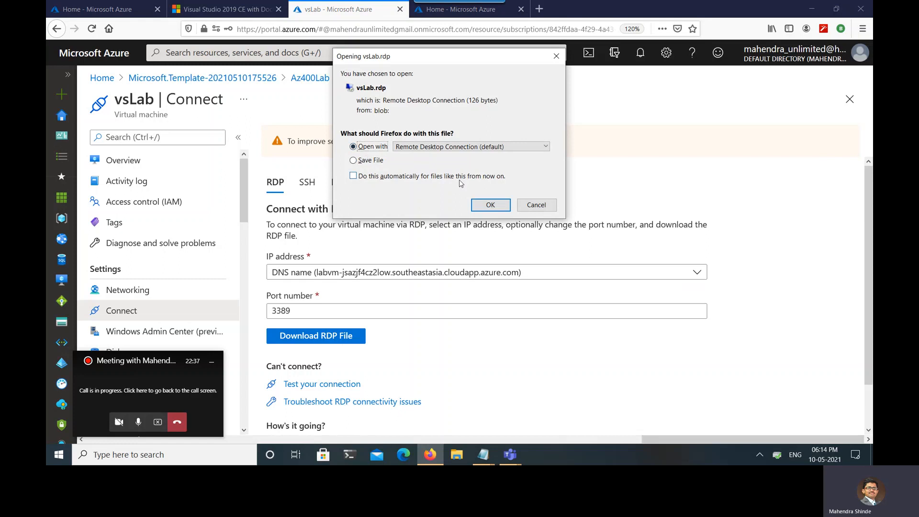
{"action": "left_click", "coordinate": [500, 205]}
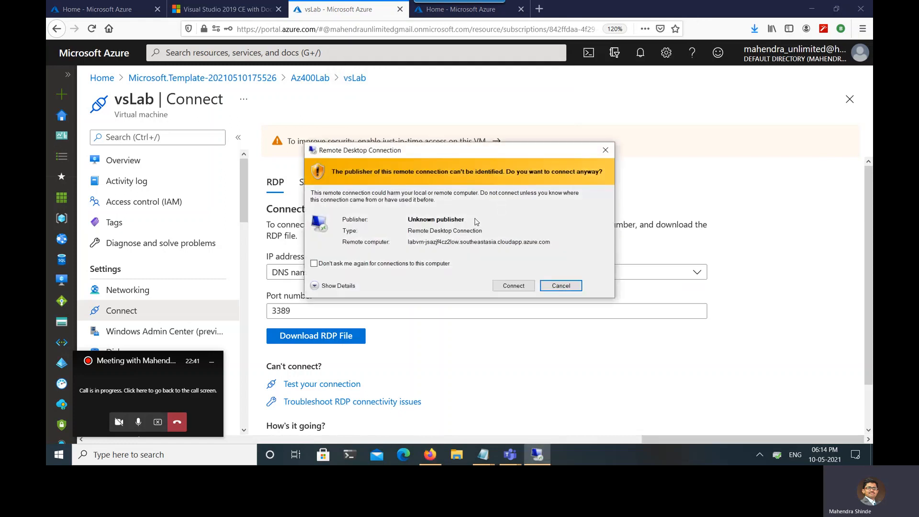
{"action": "left_click", "coordinate": [524, 289]}
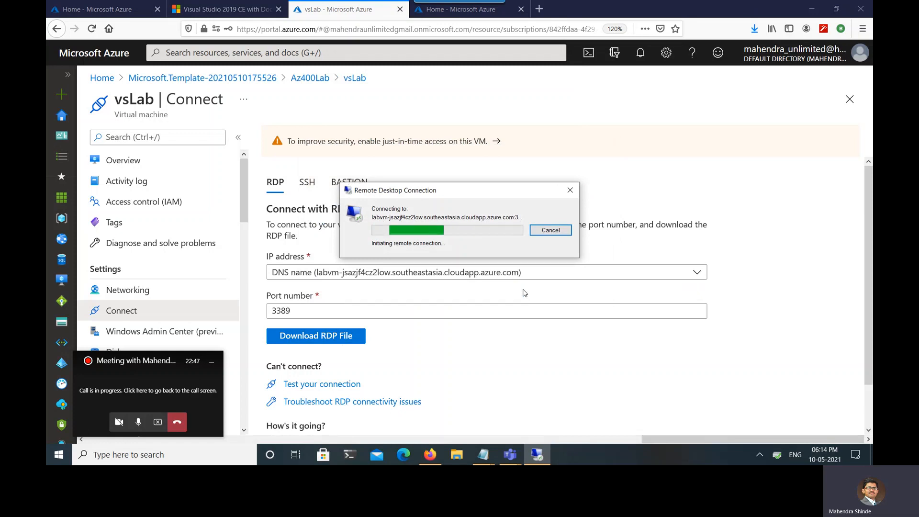
Return to the vsLab overview page and dismiss the Remote Desktop Connection error
{"action": "left_click", "coordinate": [123, 162]}
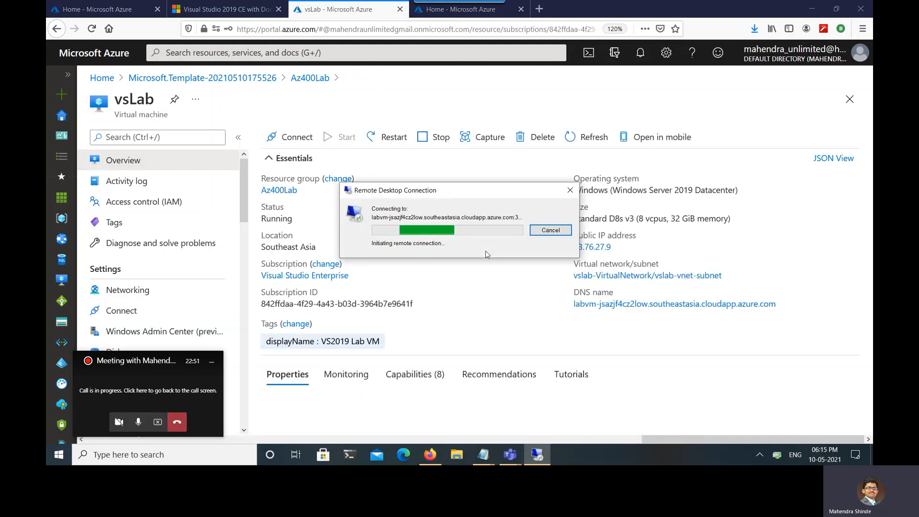
{"action": "left_click_drag", "start_coordinate": [487, 192], "coordinate": [645, 124]}
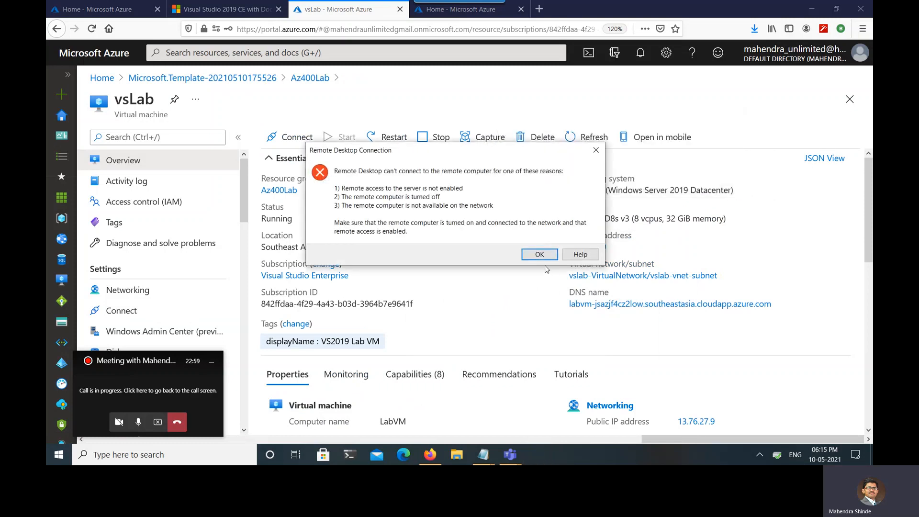
{"action": "left_click", "coordinate": [539, 254]}
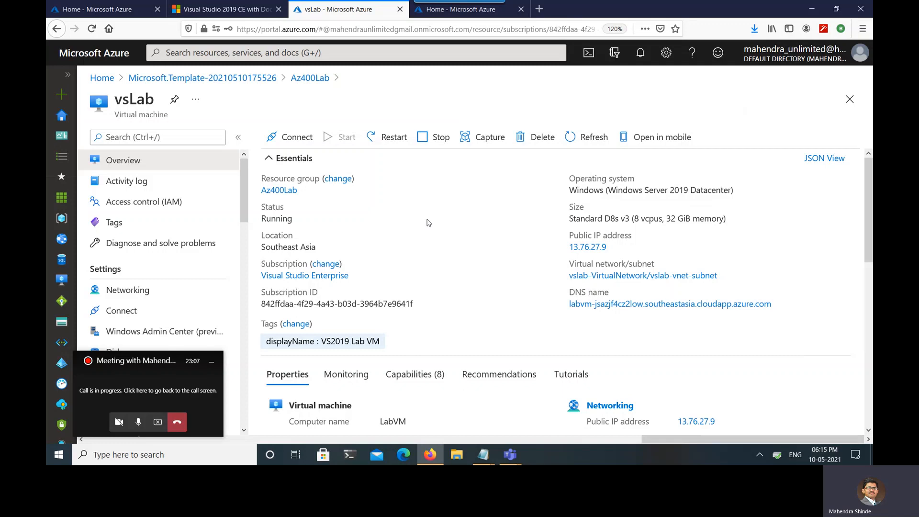
{"action": "key", "text": "super"}
{"action": "type", "text": "remo"}
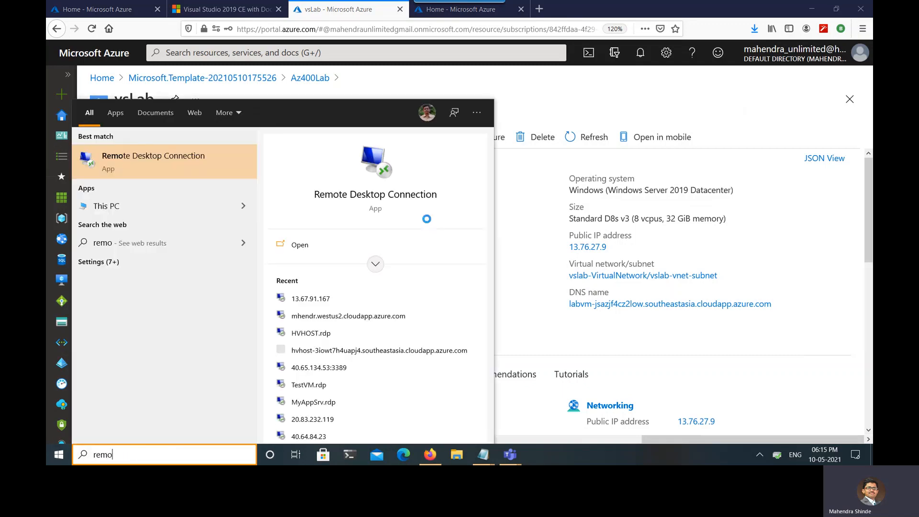
{"action": "key", "text": "Down"}
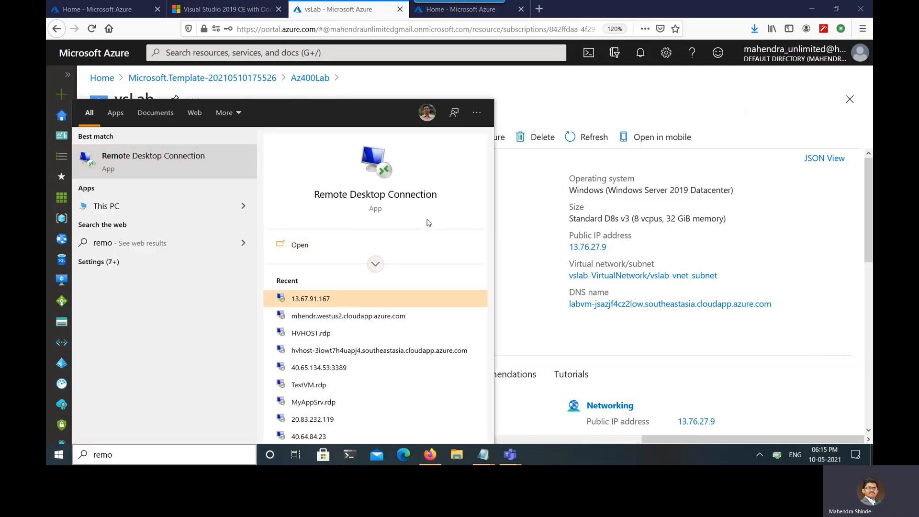
{"action": "key", "text": "Return"}
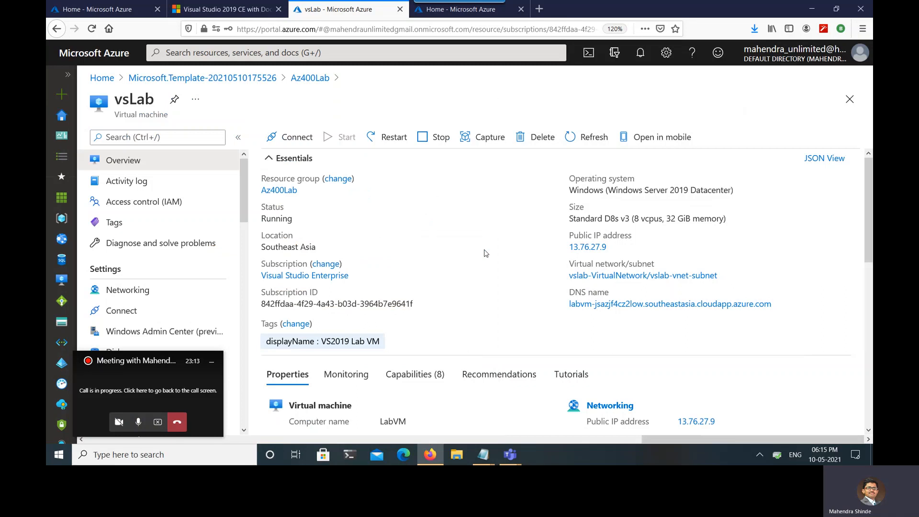
Reopen the downloaded vsLab.rdp file and start the remote connection again
{"action": "left_click", "coordinate": [755, 30]}
{"action": "left_click", "coordinate": [575, 57]}
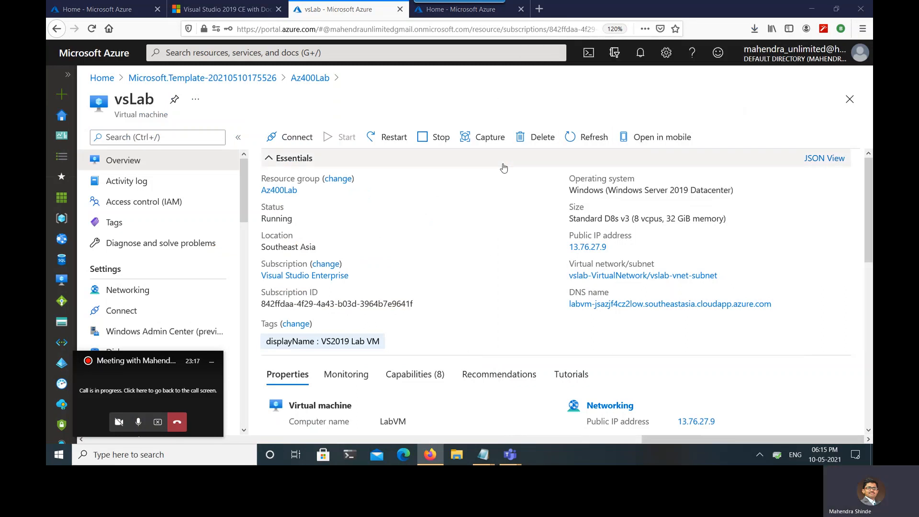
{"action": "left_click", "coordinate": [513, 286]}
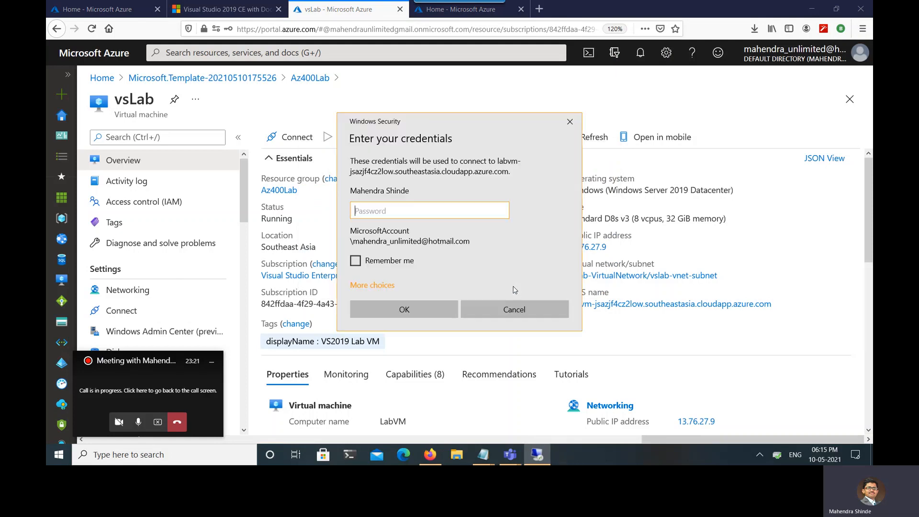
Sign in to the remote machine with a different account, entering the admin user name and the admin password
{"action": "left_click", "coordinate": [378, 286]}
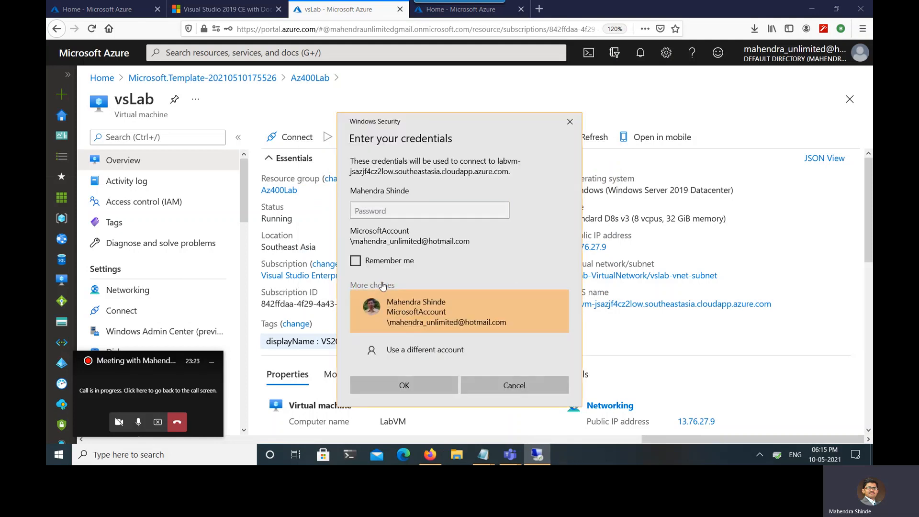
{"action": "left_click", "coordinate": [423, 341]}
{"action": "type", "text": "mahendra"}
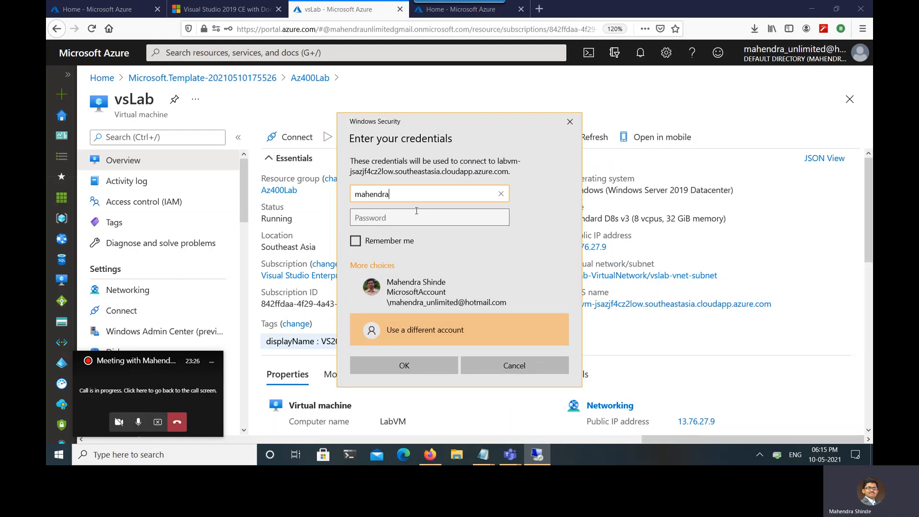
{"action": "key", "text": "Tab"}
{"action": "type", "text": "***"}
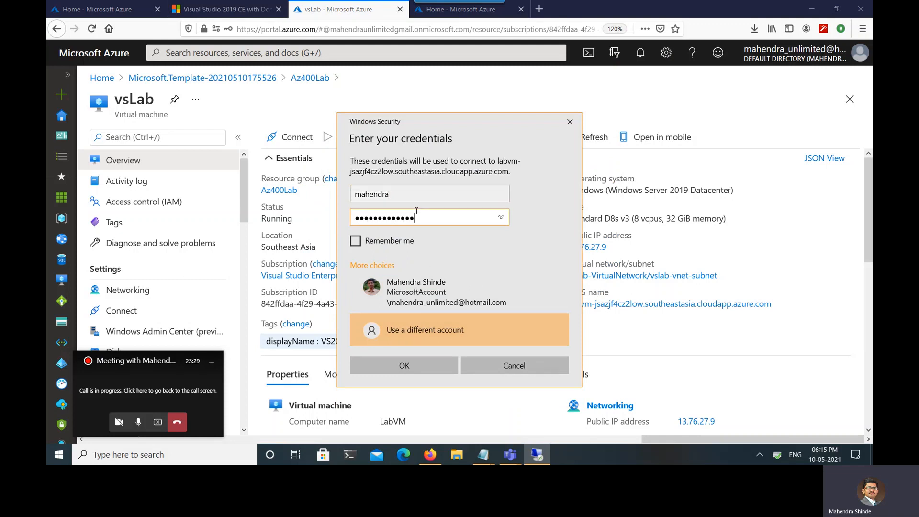
{"action": "key", "text": "Return"}
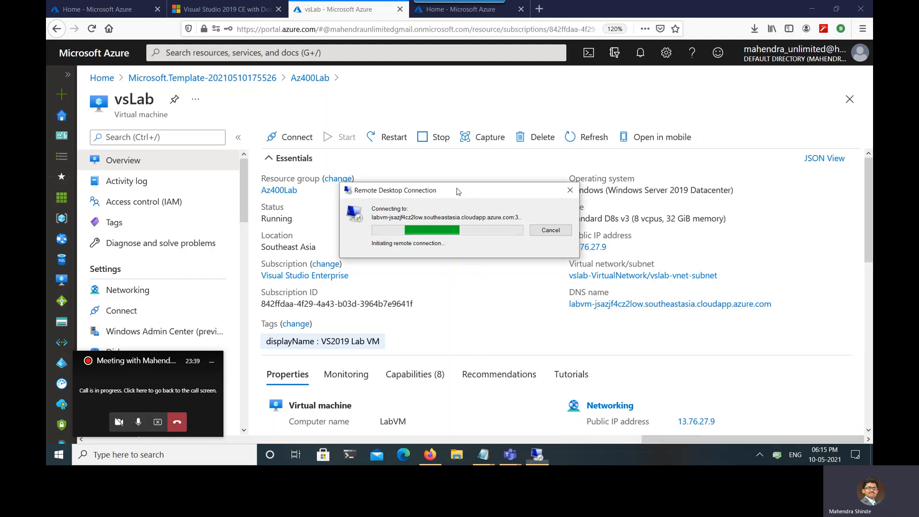
Refresh the vsLab overview while connecting and proceed into the remote desktop session
{"action": "left_click_drag", "start_coordinate": [456, 191], "coordinate": [530, 215]}
{"action": "left_click", "coordinate": [580, 139]}
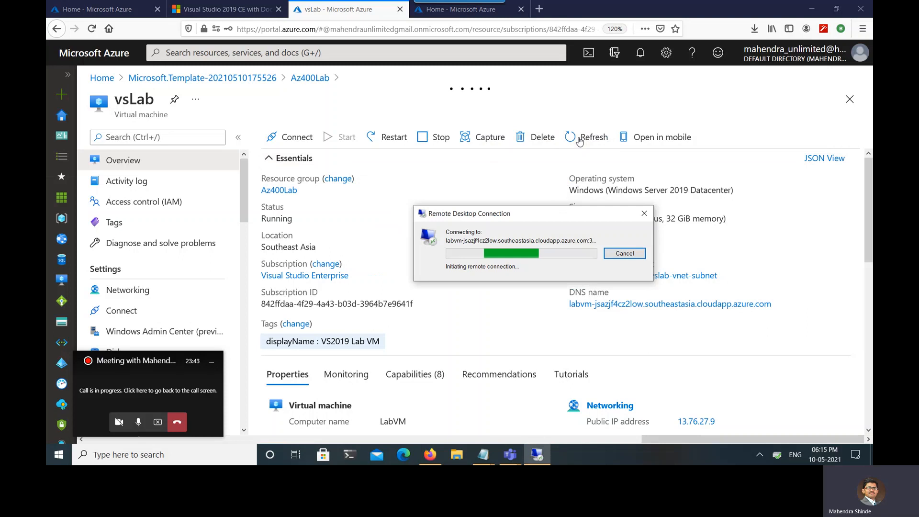
{"action": "left_click", "coordinate": [580, 140]}
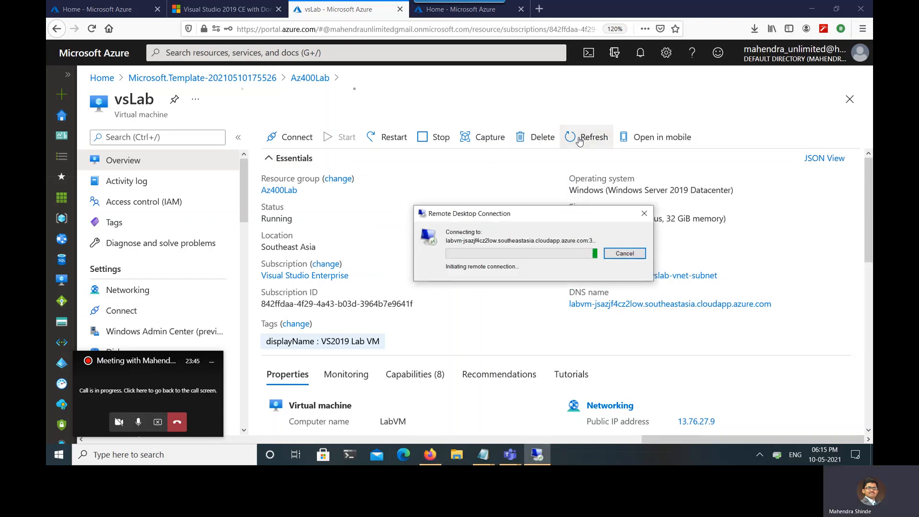
{"action": "left_click", "coordinate": [479, 314]}
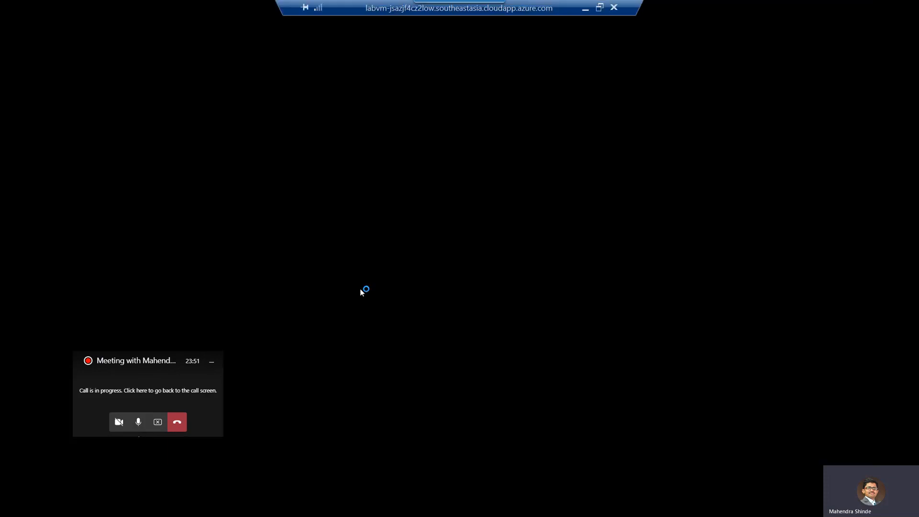
Show the remote session in a window, enlarge and reposition it, and return it to full screen
{"action": "left_click", "coordinate": [600, 8]}
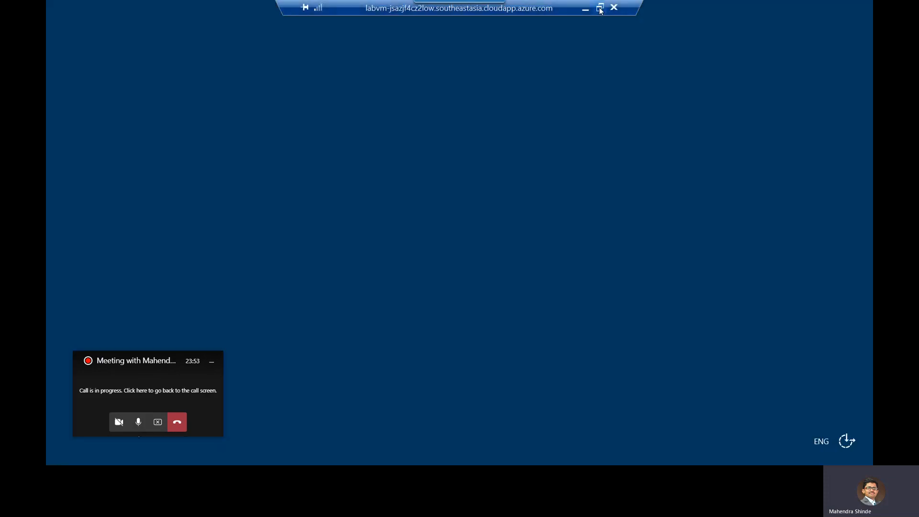
{"action": "left_click_drag", "start_coordinate": [274, 11], "coordinate": [540, 100]}
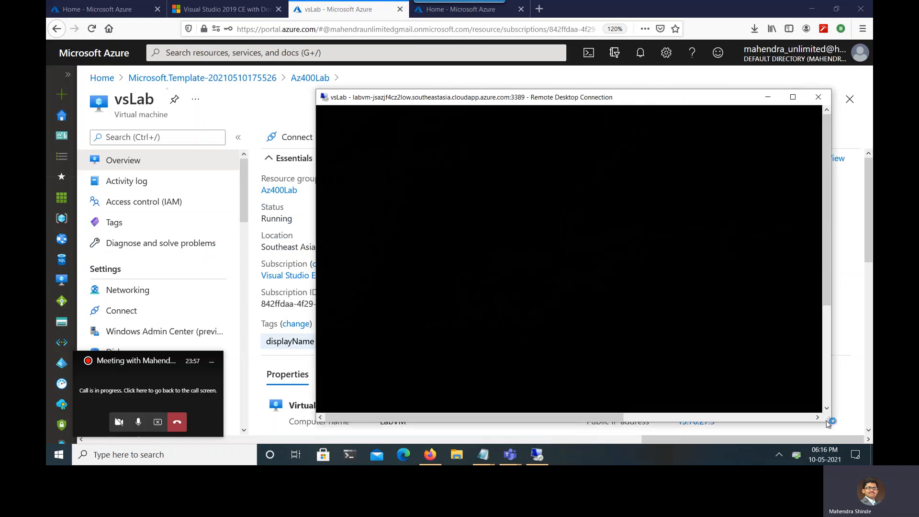
{"action": "left_click_drag", "start_coordinate": [582, 95], "coordinate": [498, 59]}
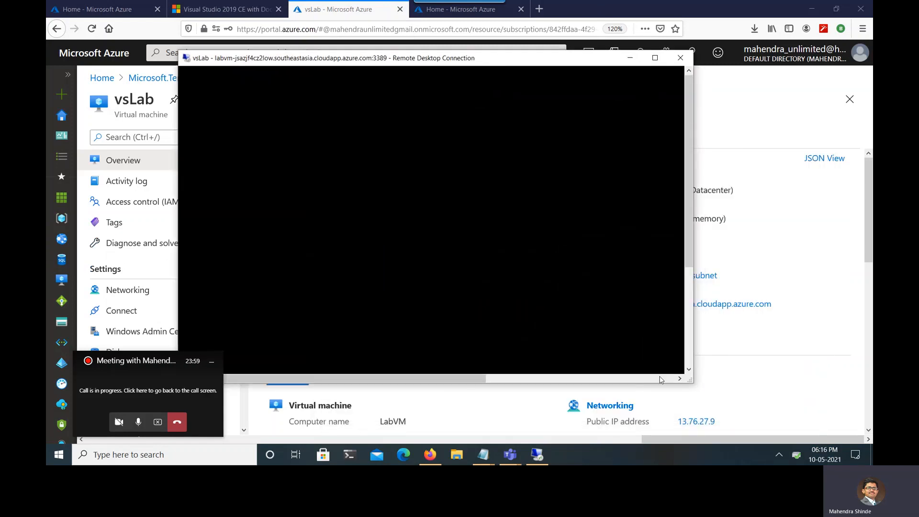
{"action": "left_click_drag", "start_coordinate": [693, 382], "coordinate": [821, 420]}
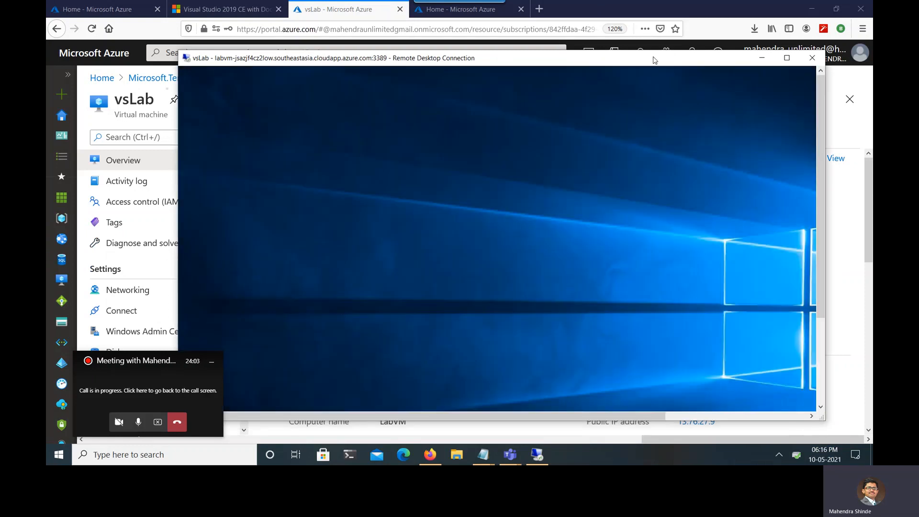
{"action": "left_click_drag", "start_coordinate": [658, 63], "coordinate": [672, 35]}
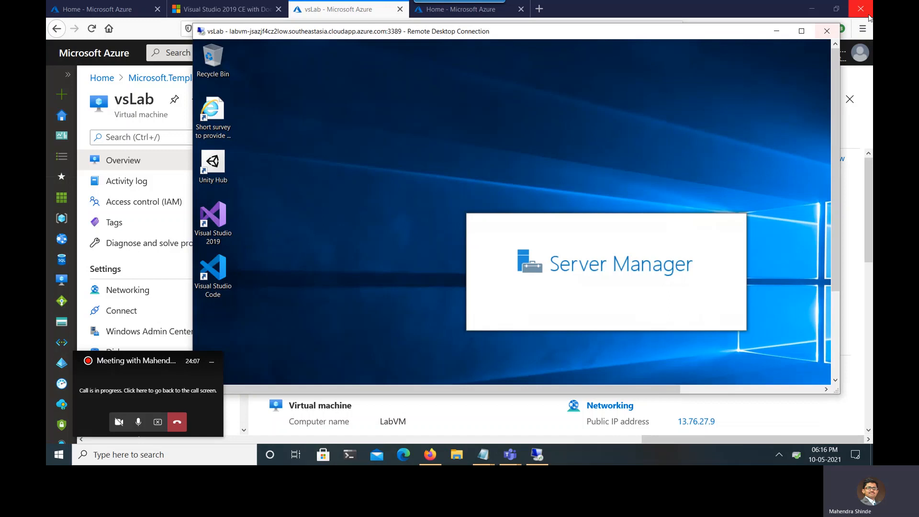
{"action": "left_click", "coordinate": [802, 30]}
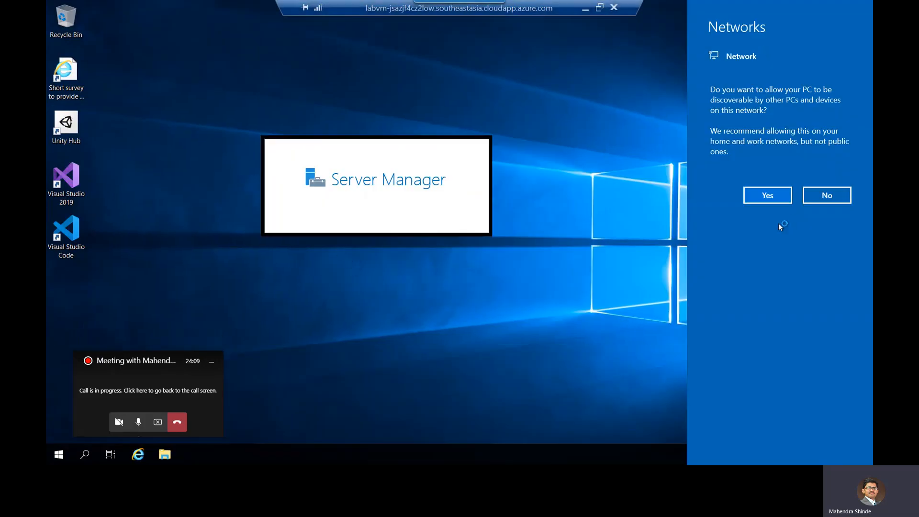
Dismiss the network discovery prompt and run git in Windows PowerShell on the remote machine to check the Git installation
{"action": "left_click", "coordinate": [315, 375]}
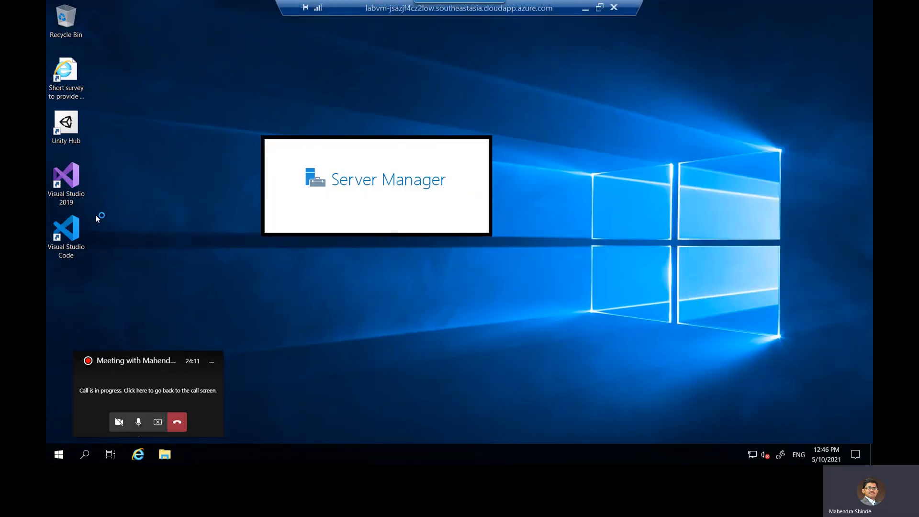
{"action": "left_click", "coordinate": [59, 454]}
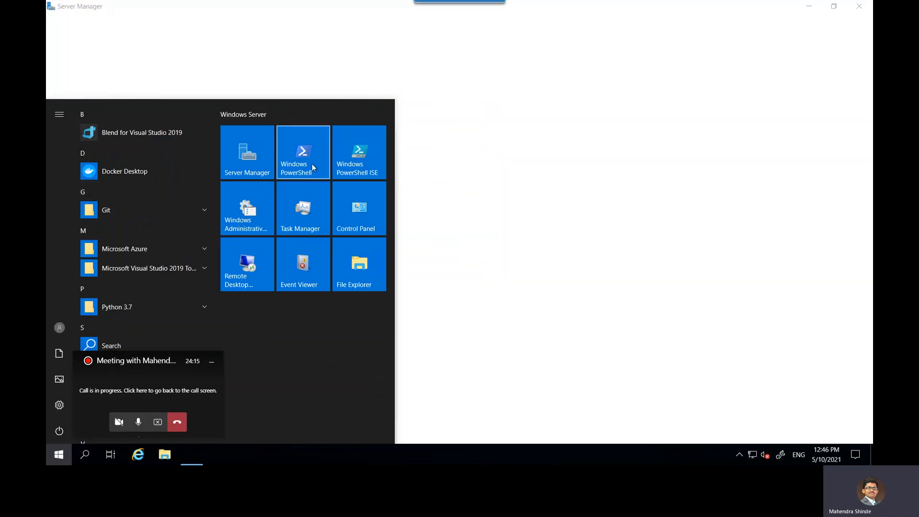
{"action": "left_click", "coordinate": [302, 160]}
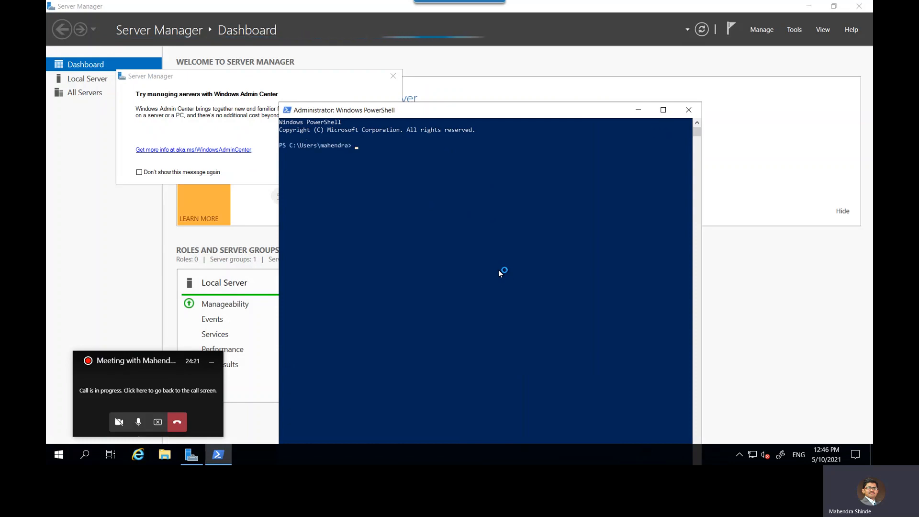
{"action": "type", "text": "git"}
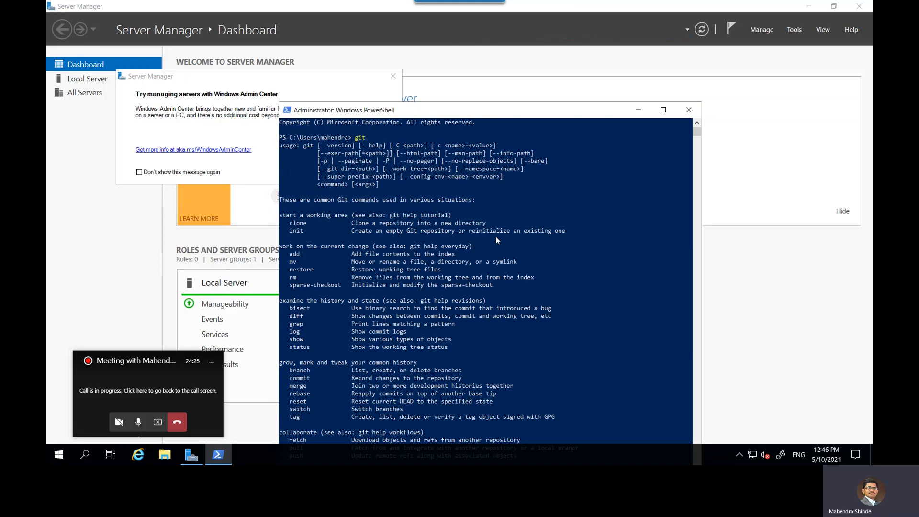
Close PowerShell and Server Manager, and launch Visual Studio Code from the remote desktop
{"action": "left_click", "coordinate": [687, 112]}
{"action": "left_click", "coordinate": [859, 6]}
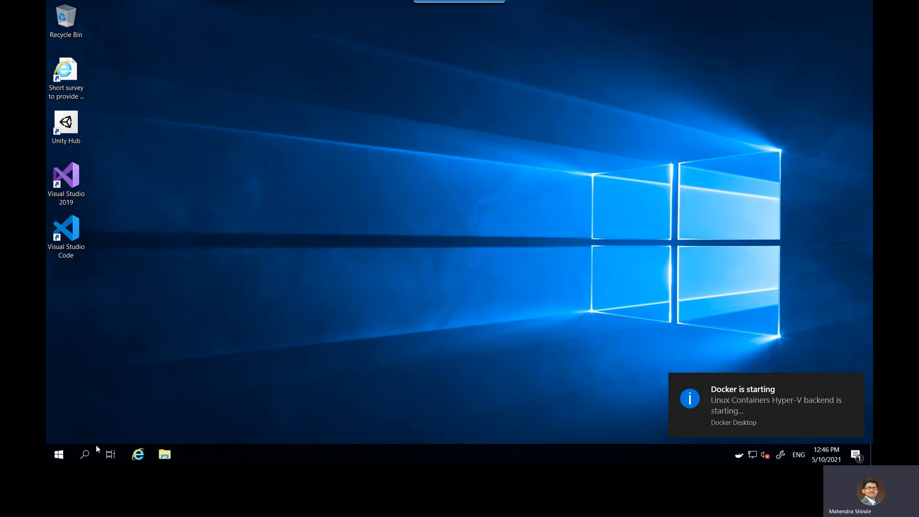
{"action": "double_click", "coordinate": [73, 238]}
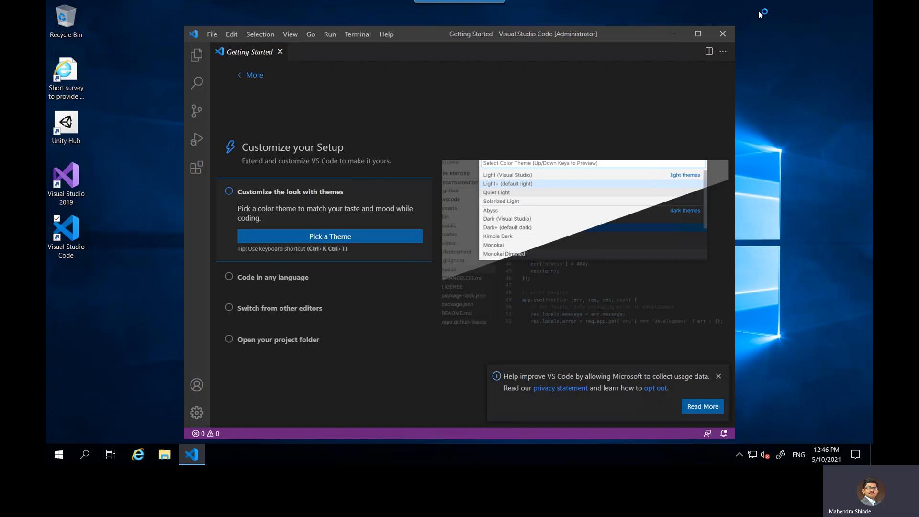
Close Visual Studio Code on the remote desktop and cancel the attempt to disconnect the remote session
{"action": "left_click", "coordinate": [723, 33]}
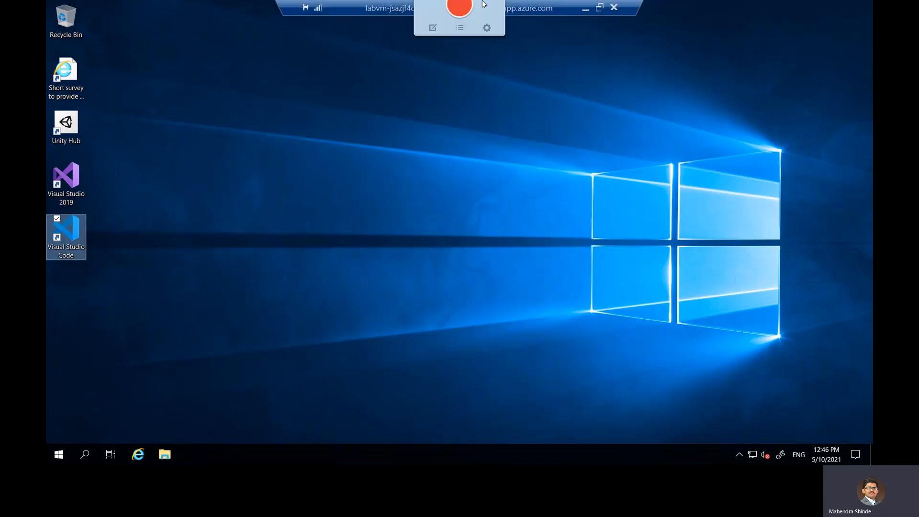
{"action": "left_click", "coordinate": [615, 7]}
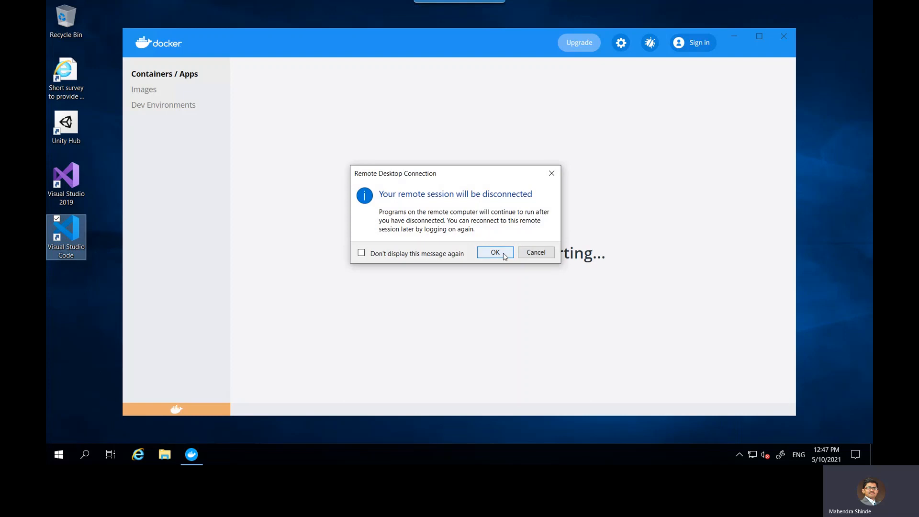
{"action": "left_click", "coordinate": [533, 252]}
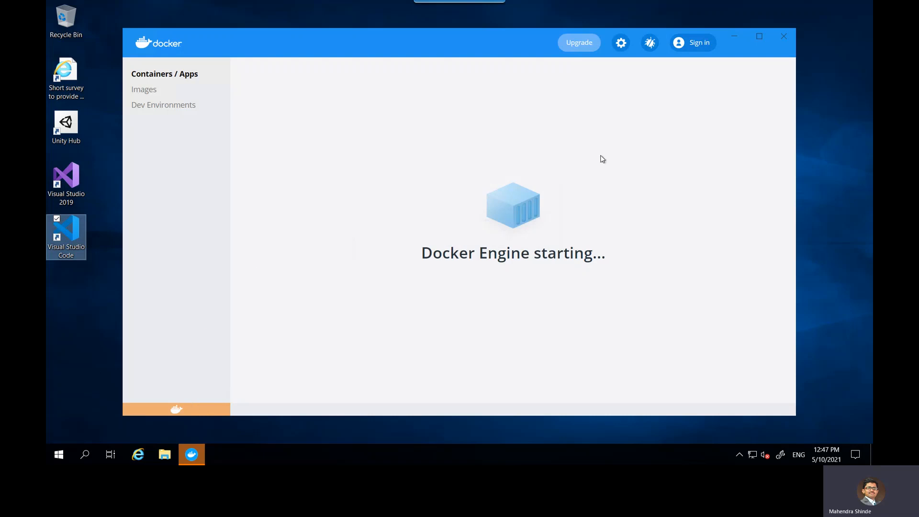
Check the local Images page in Docker Desktop and return to the Containers / Apps page
{"action": "left_click", "coordinate": [141, 90]}
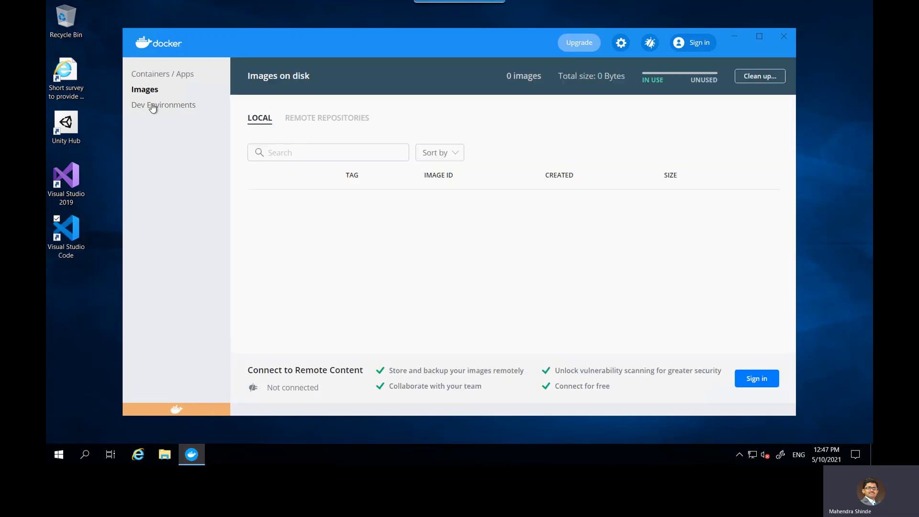
{"action": "left_click", "coordinate": [181, 74]}
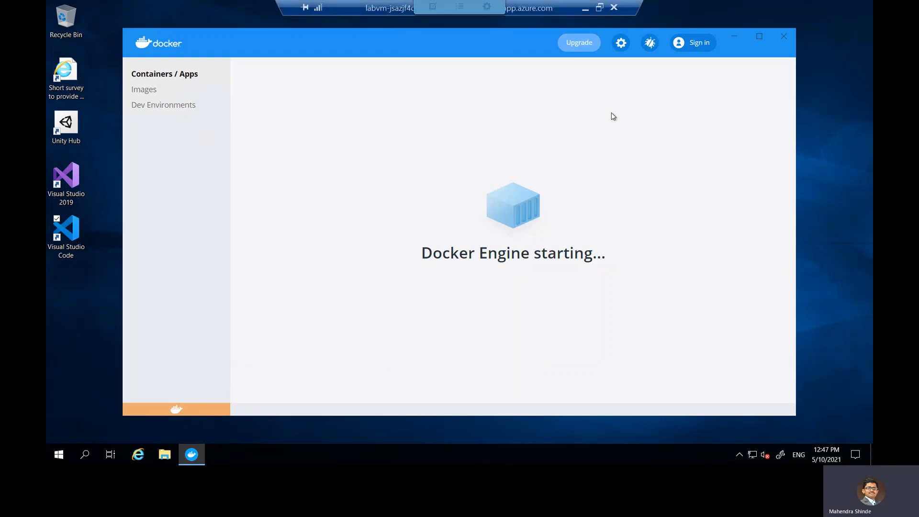
Disconnect the remote session and stop the vsLab virtual machine in the Azure portal without reserving its public IP address
{"action": "left_click", "coordinate": [615, 8]}
{"action": "left_click", "coordinate": [495, 253]}
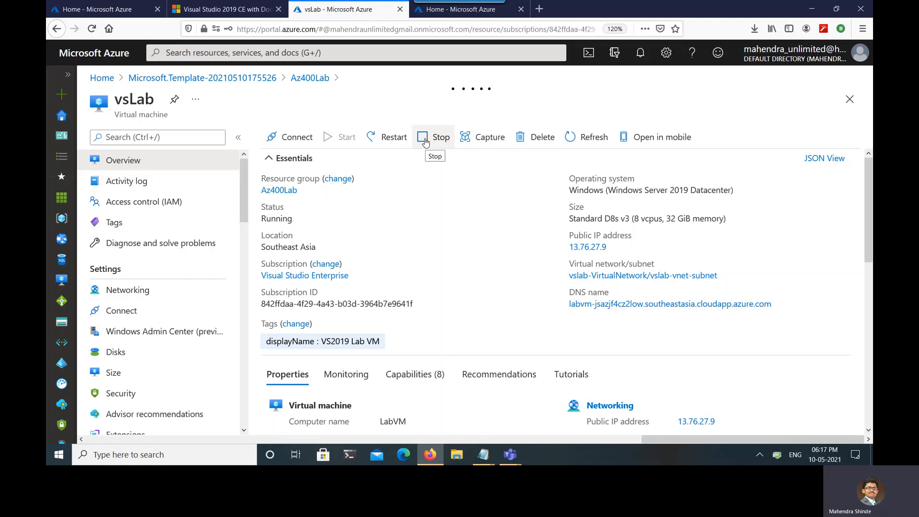
{"action": "left_click", "coordinate": [426, 143]}
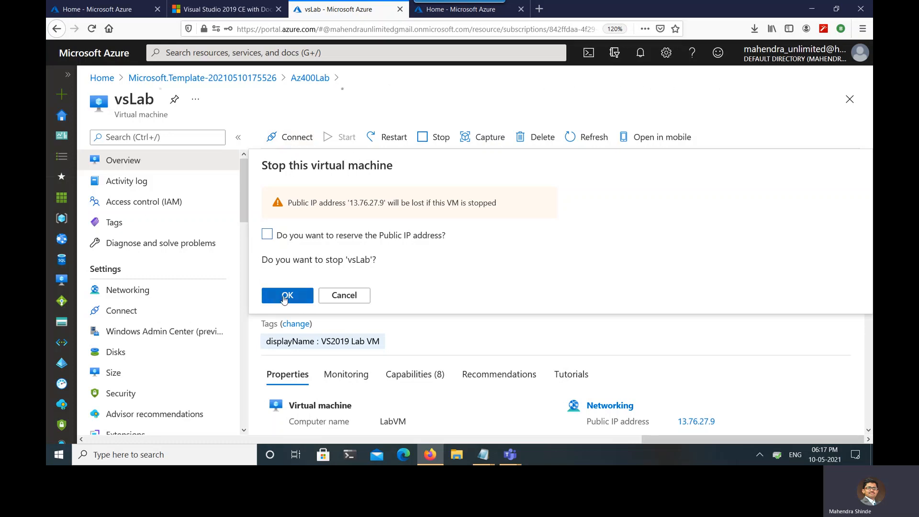
{"action": "left_click", "coordinate": [286, 295]}
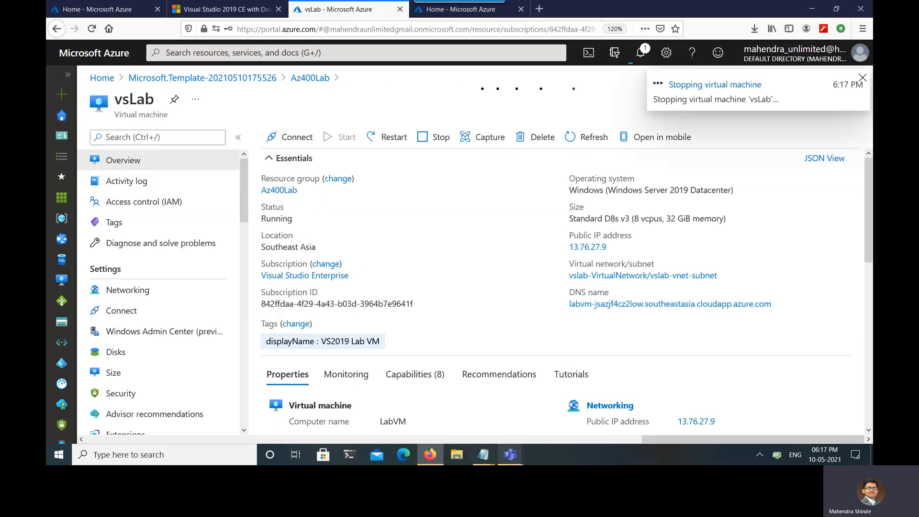
Switch to the Microsoft Teams meeting window and dismiss its recording notice
{"action": "mouse_move", "coordinate": [510, 454]}
{"action": "left_click", "coordinate": [466, 411]}
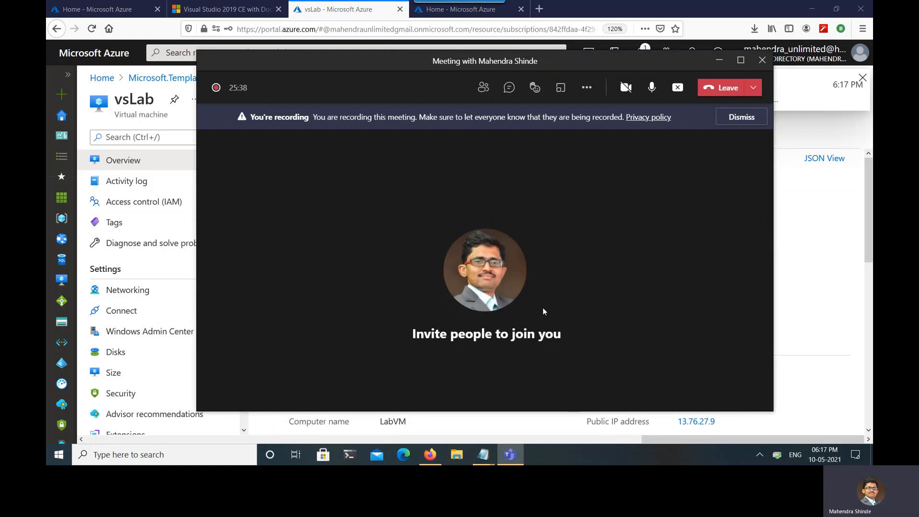
{"action": "left_click", "coordinate": [730, 116]}
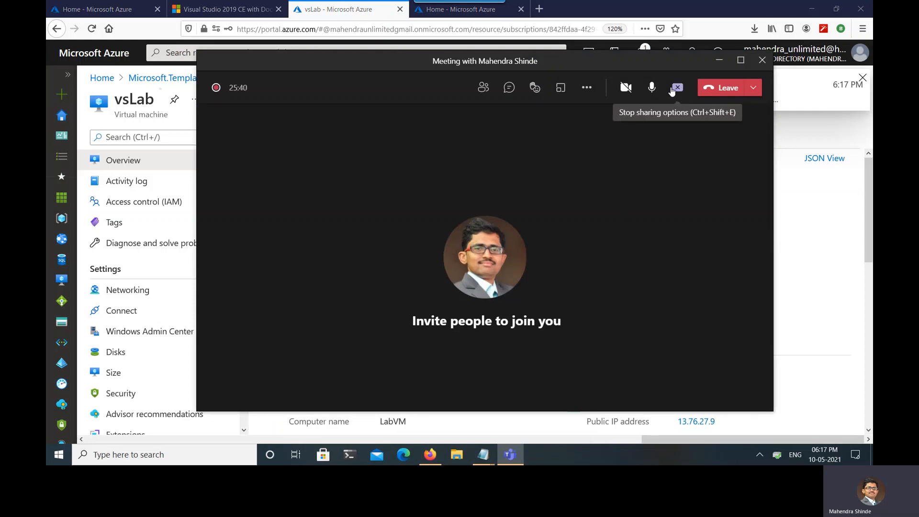